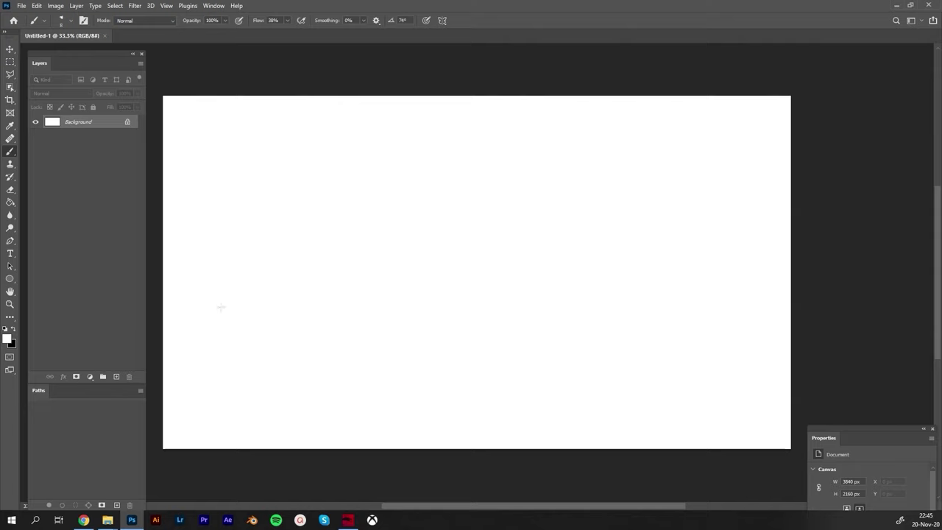
Switch to Chrome and look through the car makes and latest cars listed on NetCarShow
left_click(83, 520)
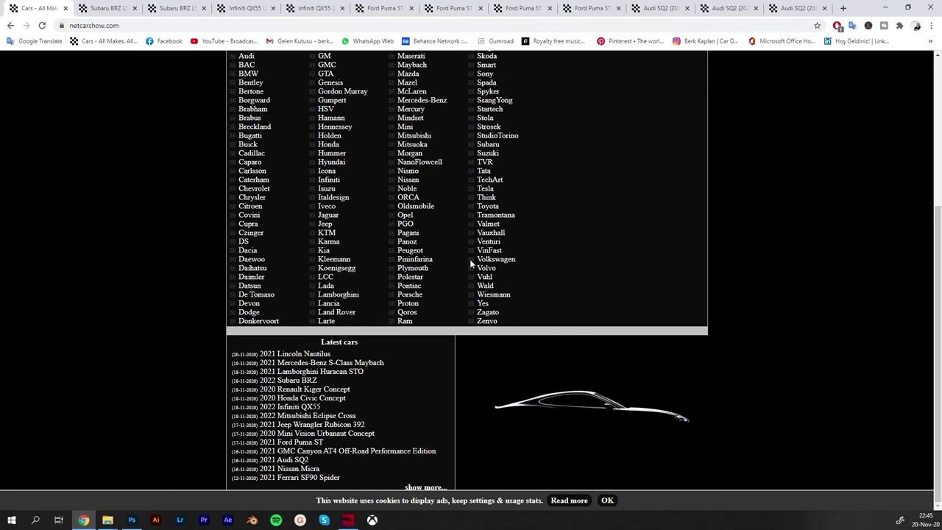
scroll(471, 261, "up", 3)
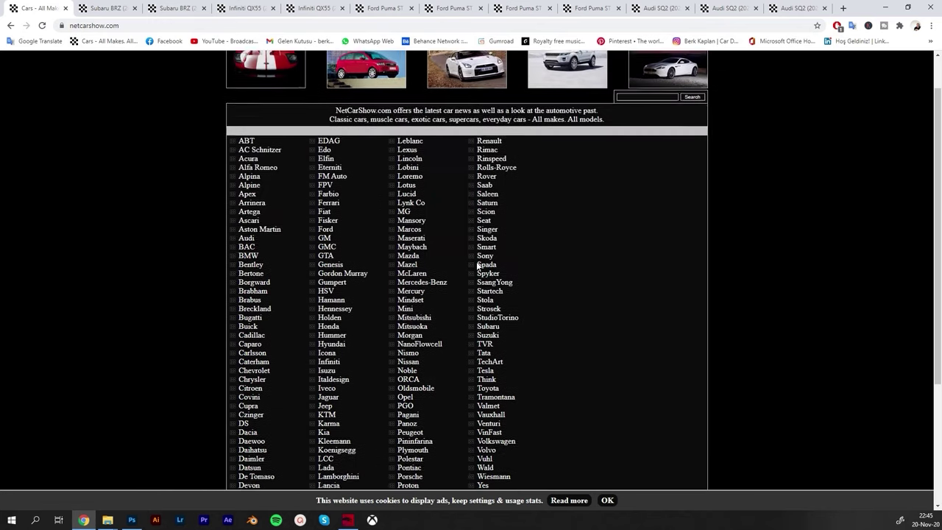
scroll(480, 264, "up", 1)
scroll(498, 264, "down", 3)
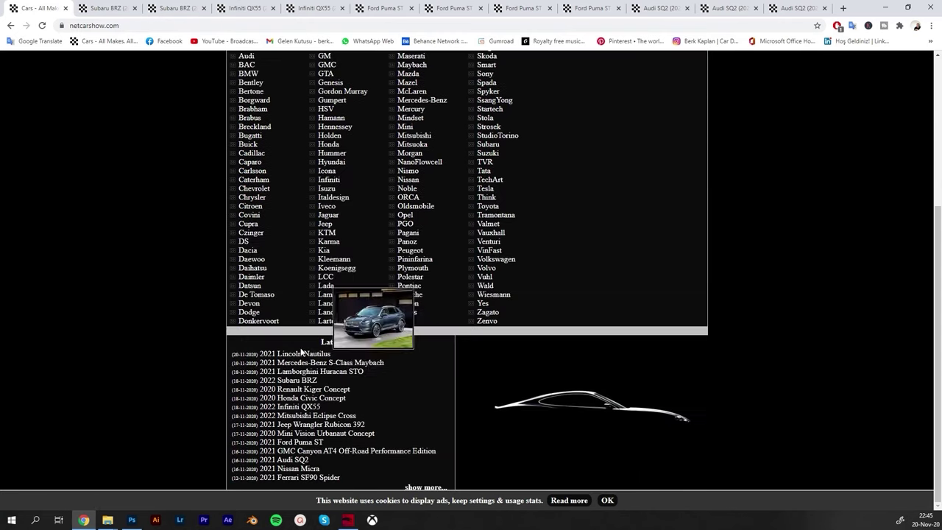
Look through the opened Subaru BRZ, Infiniti QX55, Ford Puma ST and Audi SQ2 pages for a usable side-view photo
left_click(156, 6)
left_click(100, 7)
left_click(184, 6)
left_click(247, 6)
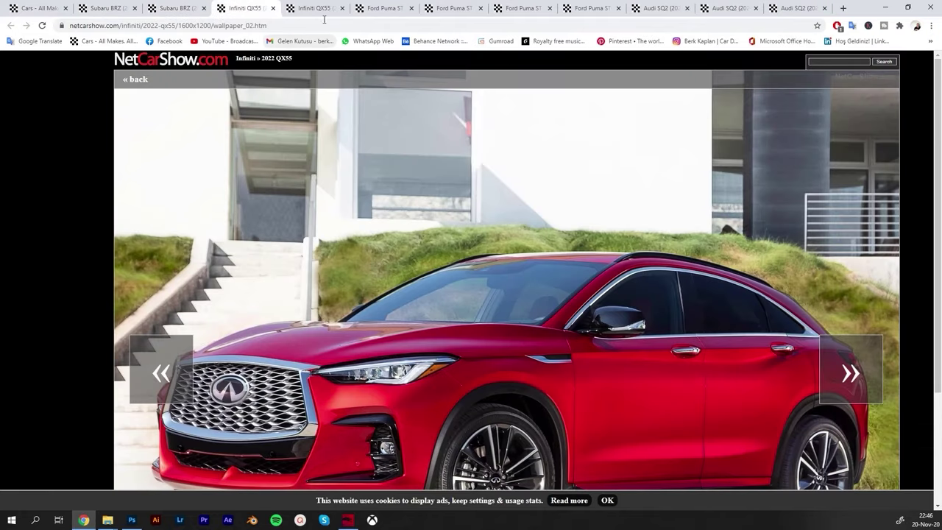
left_click(406, 5)
left_click(654, 5)
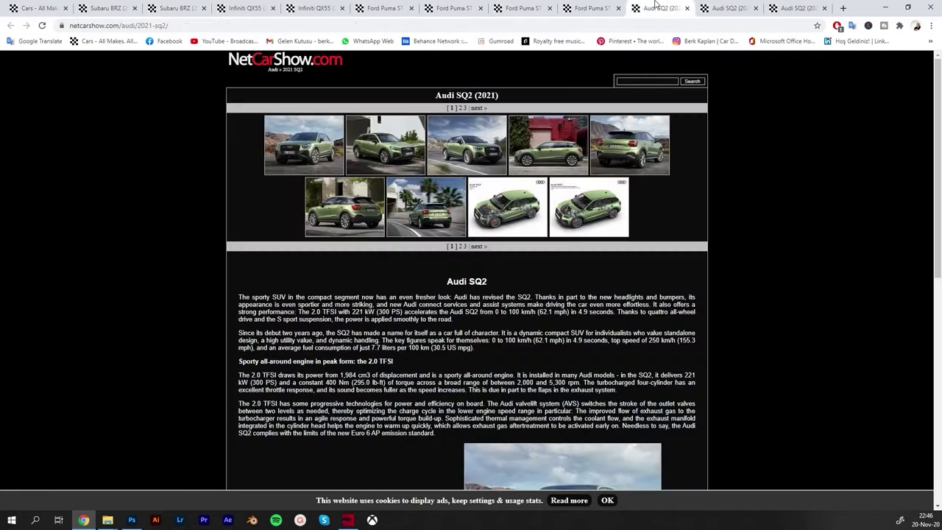
left_click(732, 5)
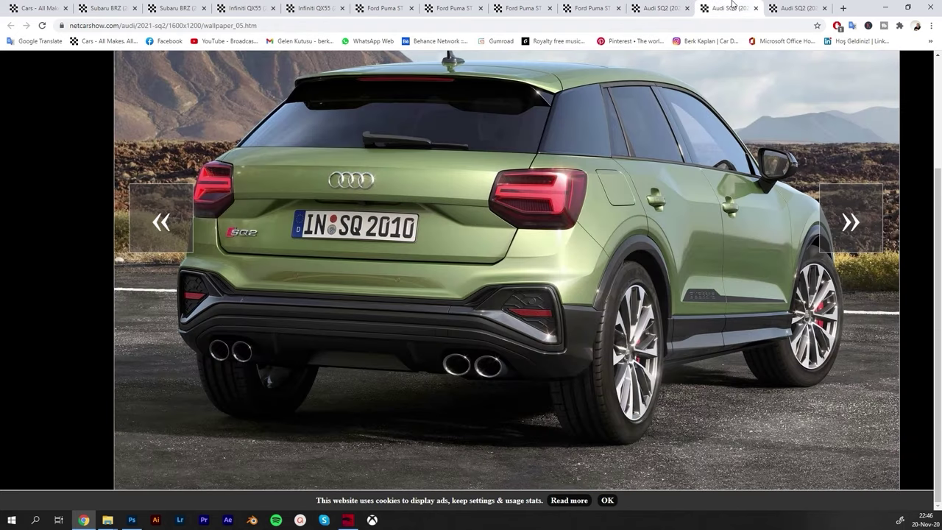
left_click(795, 7)
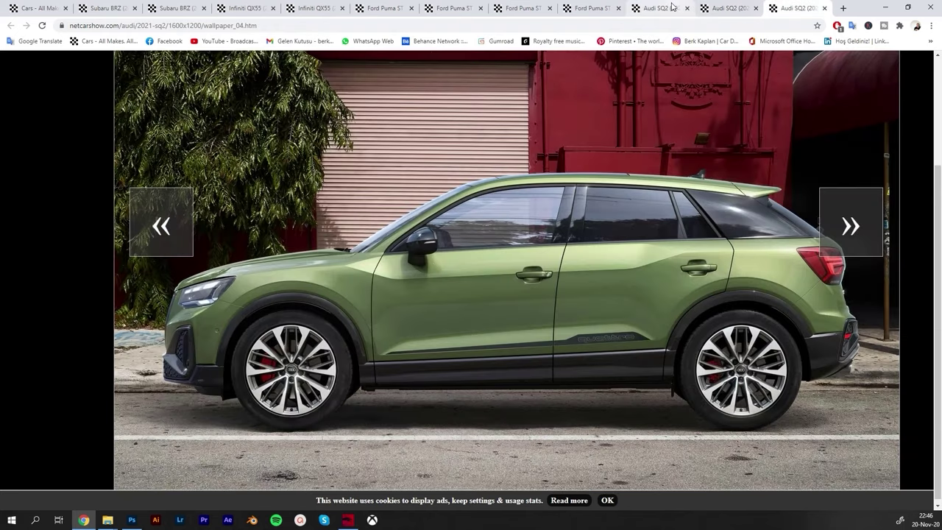
Copy the side-view photo of the green Audi SQ2 and paste it into the blank document in Photoshop
scroll(670, 204, "down", 1)
right_click(484, 250)
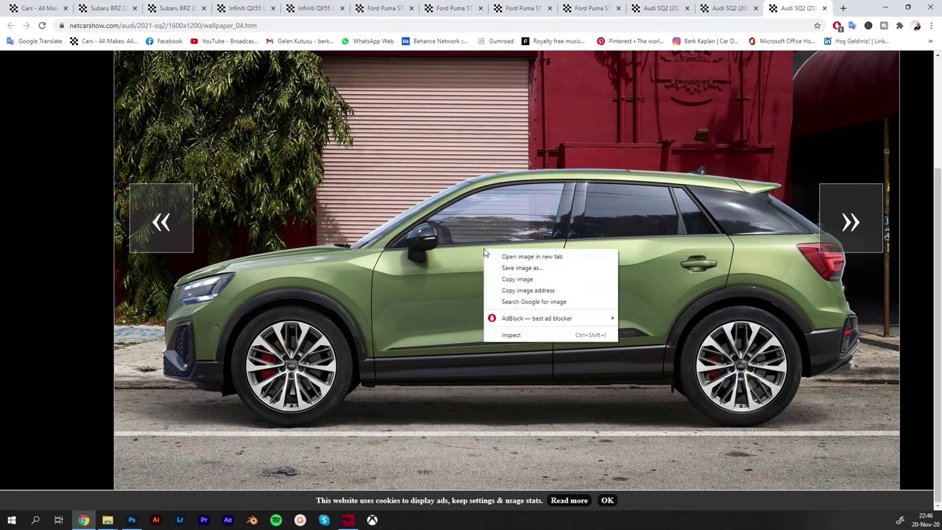
left_click(520, 280)
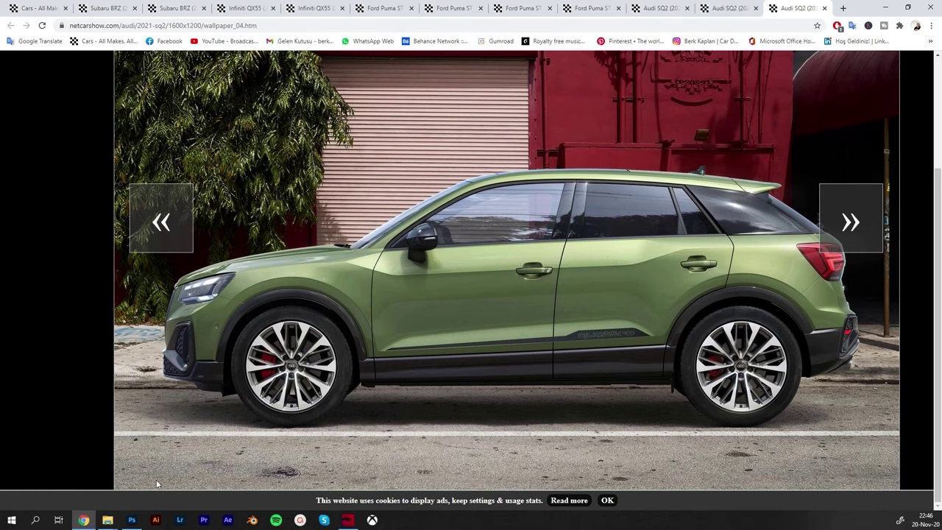
left_click(132, 519)
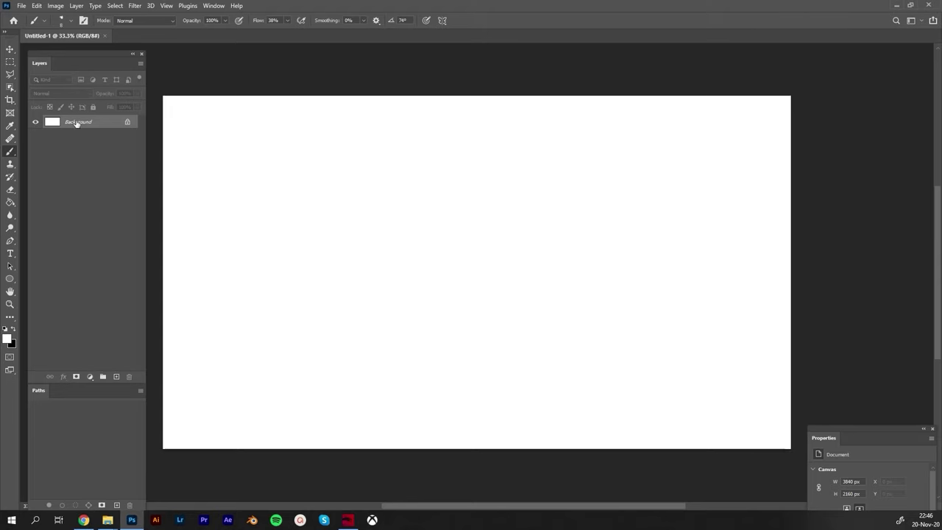
key("ctrl+v")
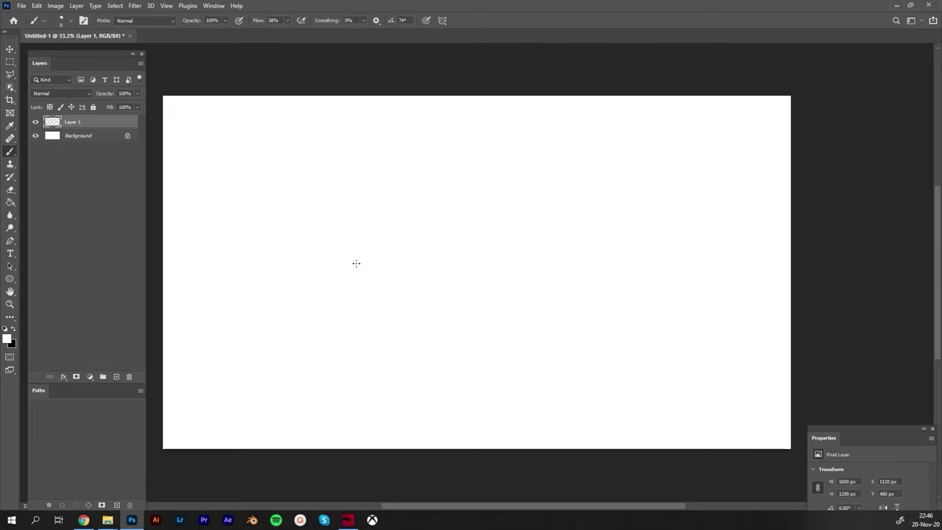
Draw a circular path about 191 px across around the rim of the car's rear wheel
key("z")
left_click_drag(354, 260, 682, 345)
left_click_drag(682, 346, 437, 256)
key("b")
key("u")
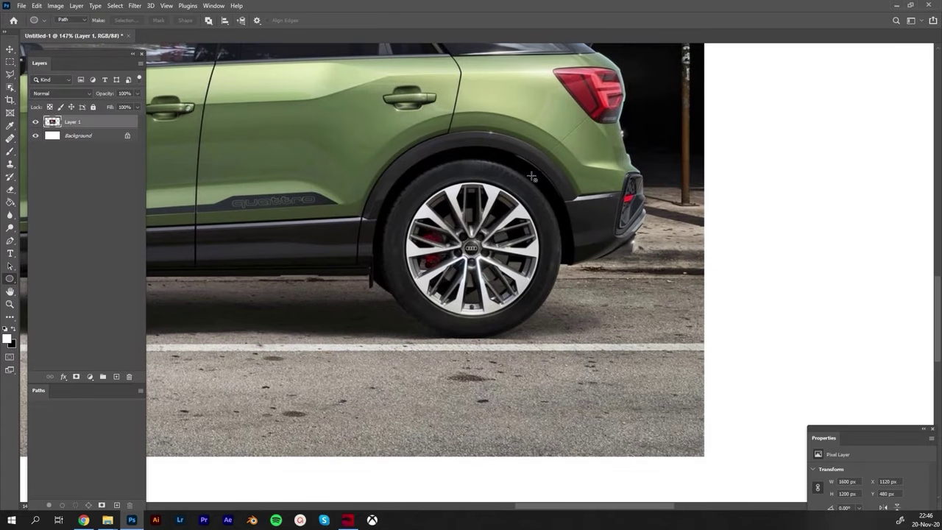
mouse_move(515, 190)
left_mouse_down()
mouse_move(402, 265)
mouse_move(466, 252)
mouse_move(390, 291)
mouse_move(385, 305)
left_mouse_up()
Move the circular path onto the rear rim and resize it to about 188 by 185 px to fit the rim's edge
key("ctrl+t")
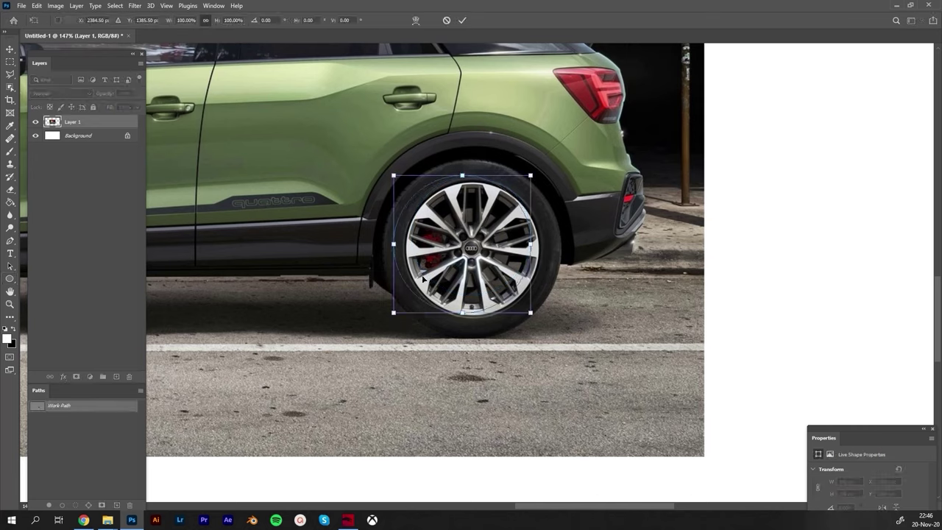
left_click_drag(422, 281, 433, 282)
key("Return")
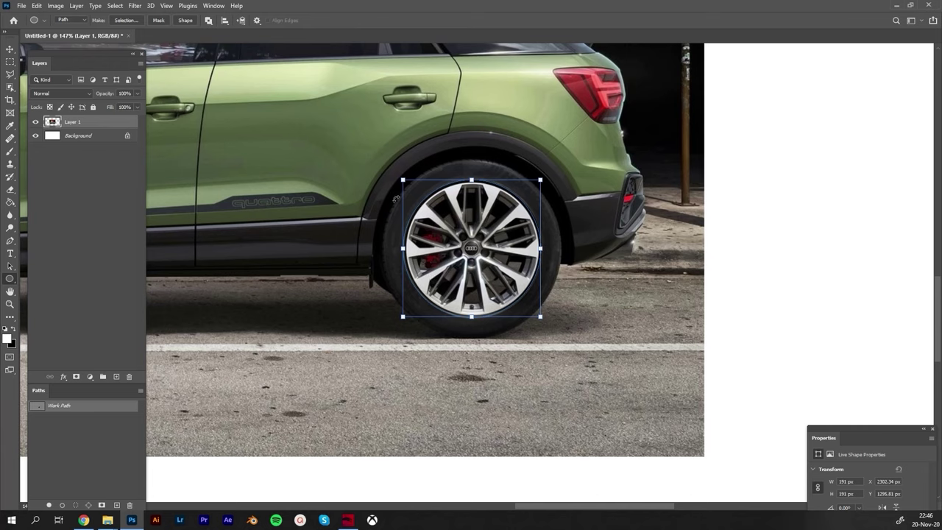
left_click_drag(403, 179, 402, 180)
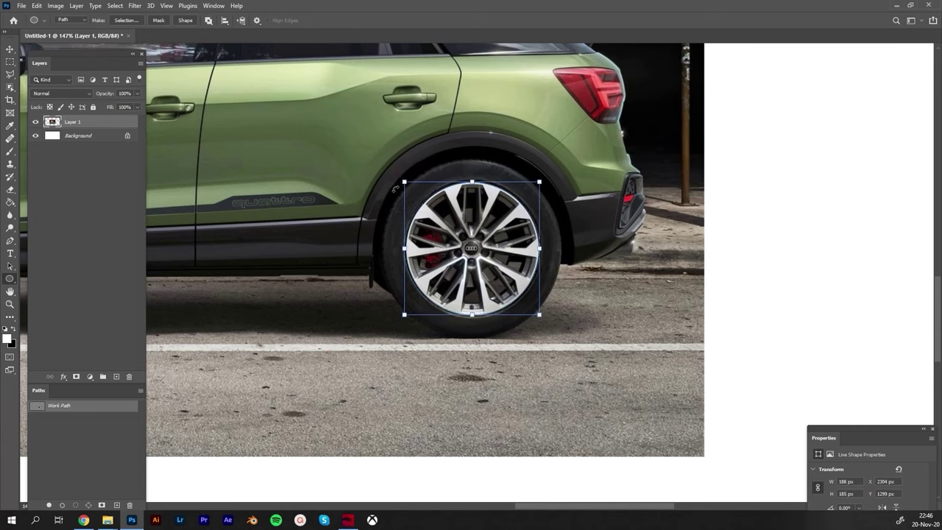
Copy the rim inside the path onto its own layer and delete the car photo layer
left_click(66, 406)
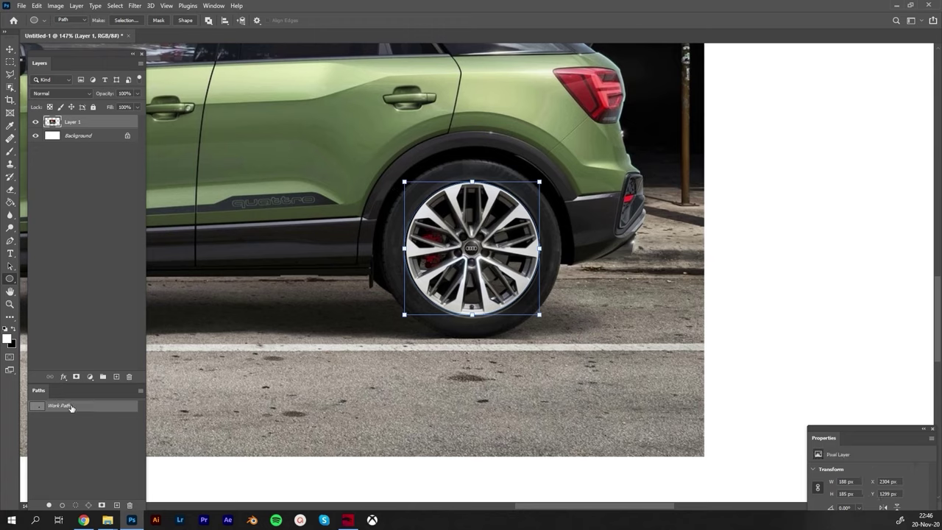
key("ctrl+Return")
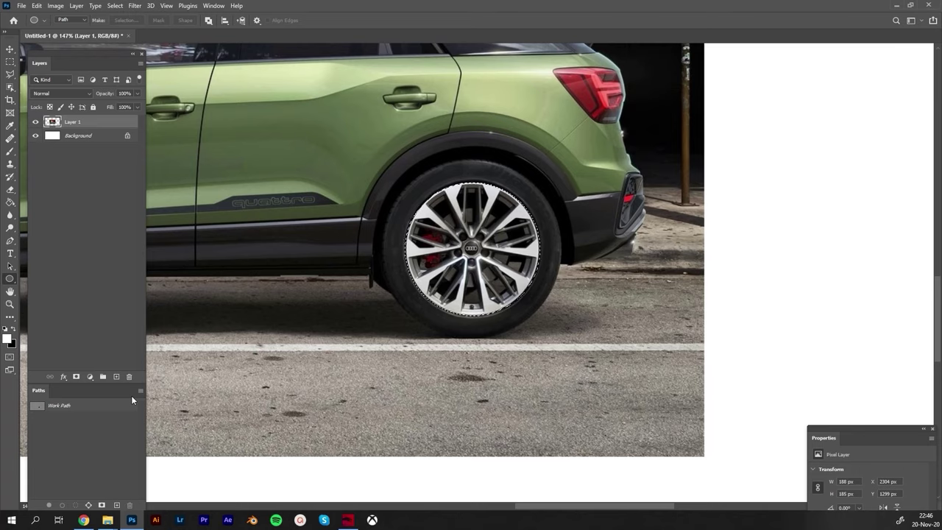
key("ctrl+j")
left_click(72, 136)
key("Delete")
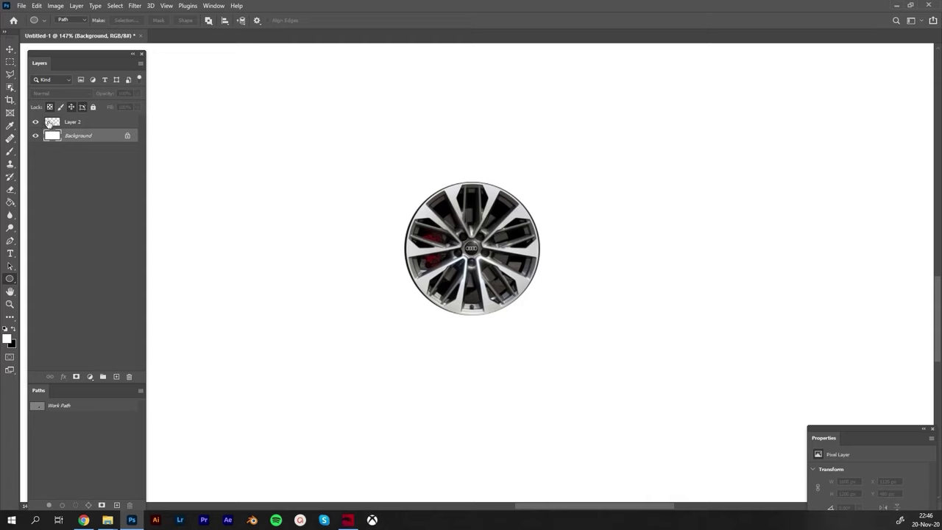
left_click(36, 122)
left_click(36, 123)
Scale the cut-out rim up to about 818 by 805 px
key("z")
left_click_drag(481, 260, 312, 147)
left_click(458, 270, "ctrl")
key("ctrl+t")
key("Return")
key("z")
left_click_drag(647, 337, 516, 347)
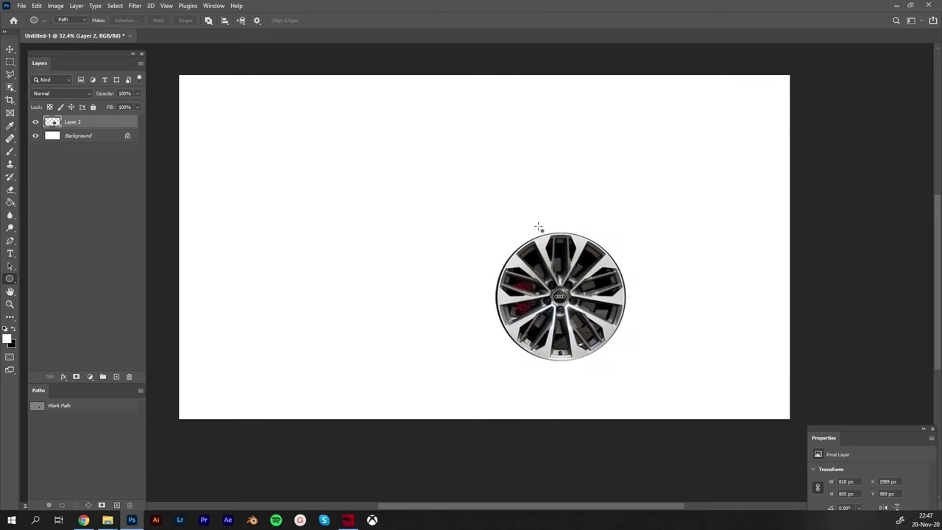
Create a new 1600 by 1600 px document at 72 pixels per inch with a white background
key("ctrl+o")
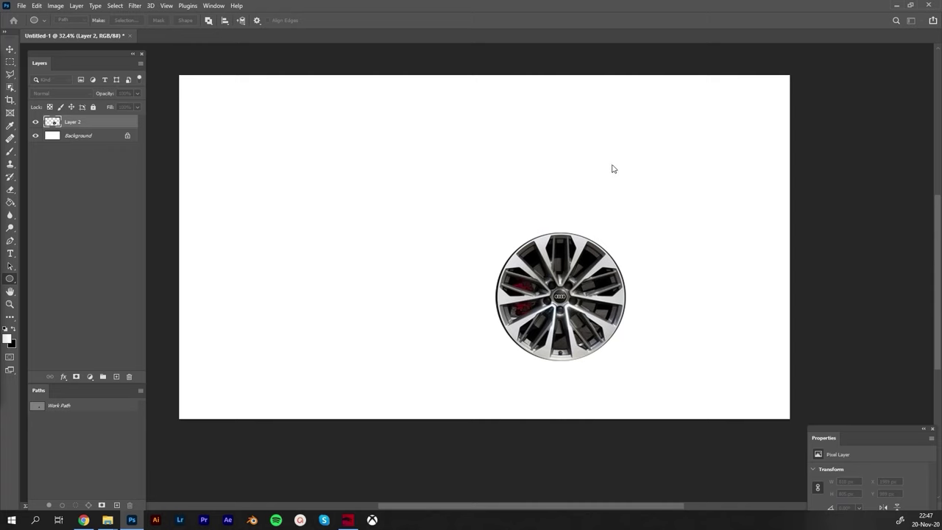
key("ctrl+n")
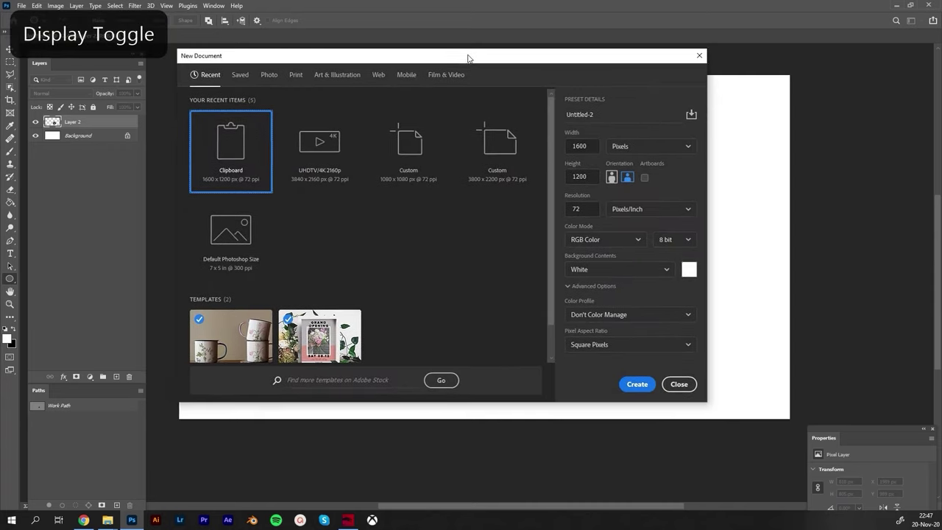
left_click(579, 176)
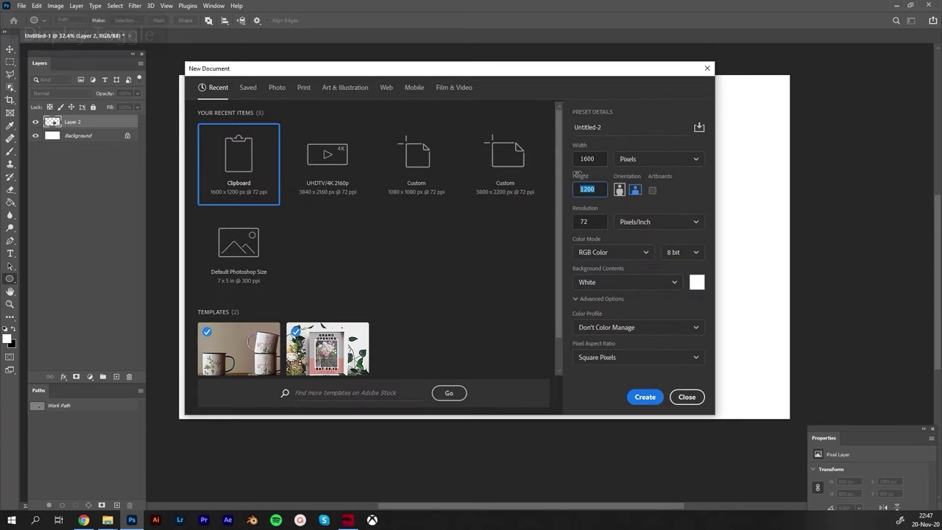
type("16")
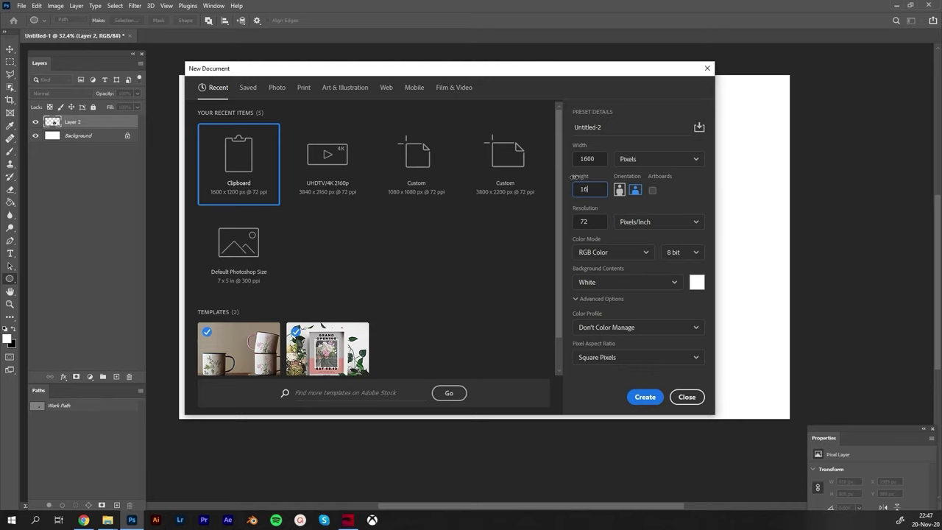
key("Return")
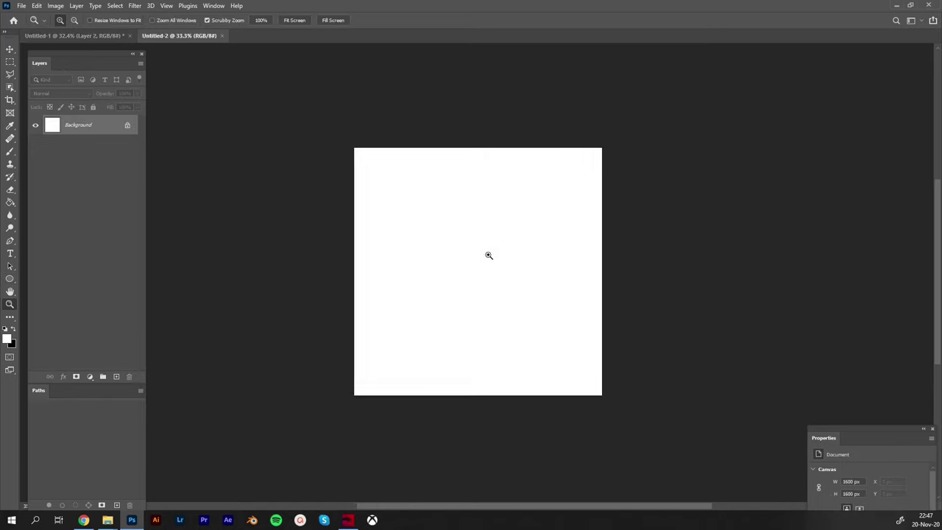
Copy the enlarged rim from the first document and paste it into the new square document
left_click(75, 36)
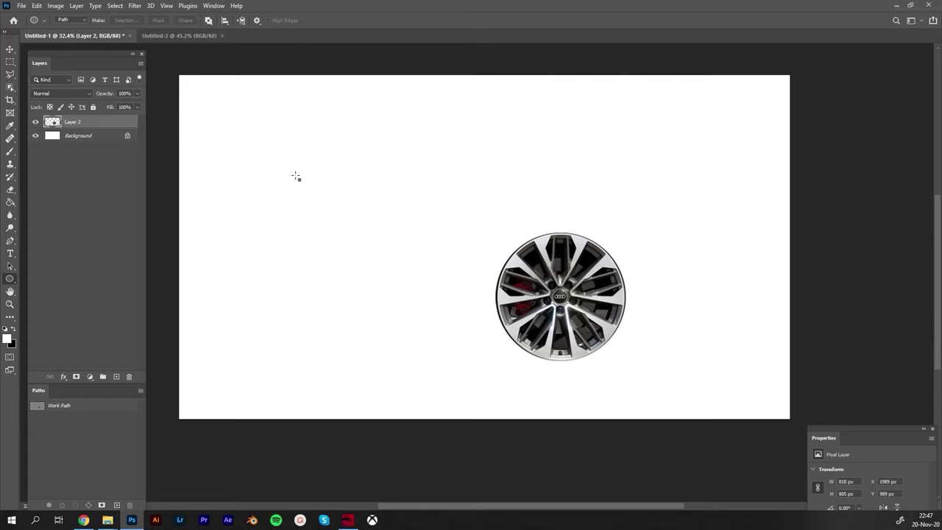
key("m")
left_click_drag(665, 212, 461, 379)
key("ctrl+c")
left_click(195, 34)
key("ctrl+v")
Apply the artistic Cutout filter to the rim layer with 7 levels and an edge simplicity of 6, lowering the edge fidelity slider
key("z")
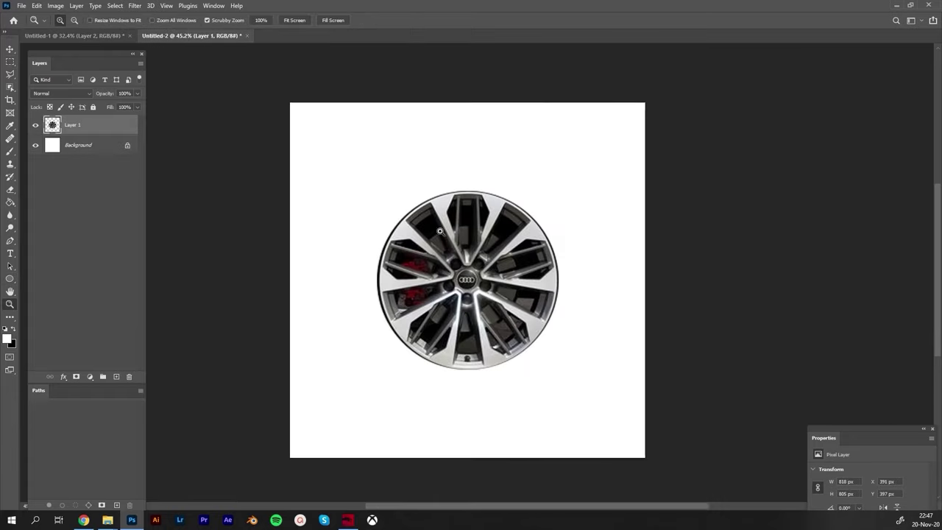
mouse_move(439, 232)
left_mouse_down()
mouse_move(384, 221)
mouse_move(452, 243)
left_mouse_up()
left_click_drag(433, 392, 447, 353)
left_click_drag(437, 214, 372, 107)
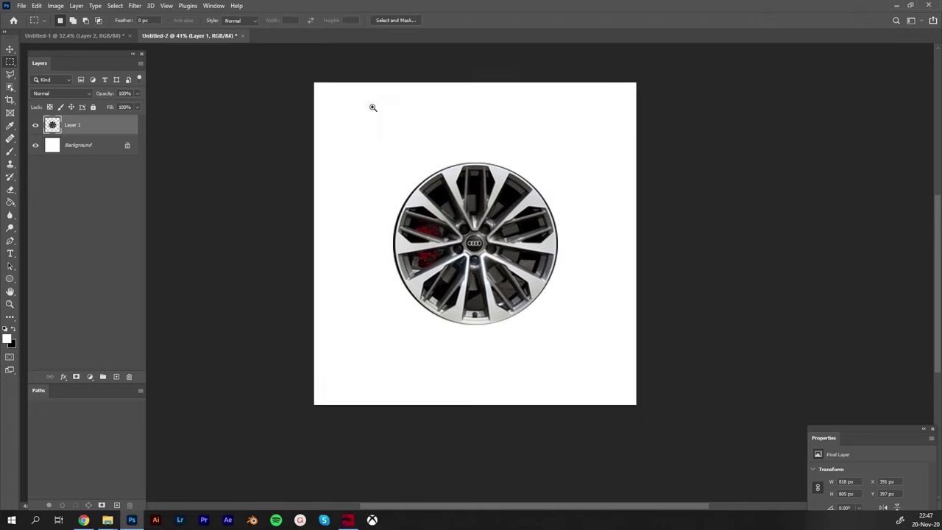
left_click(135, 6)
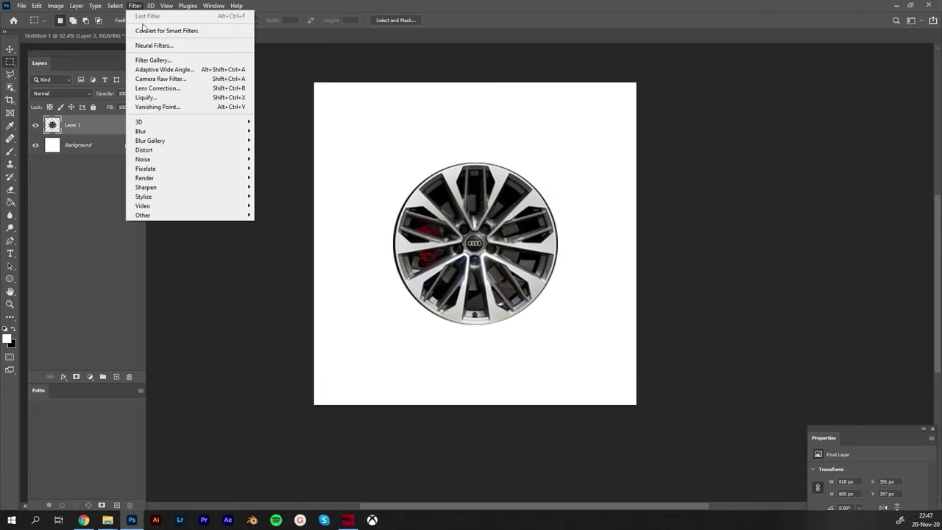
left_click(147, 60)
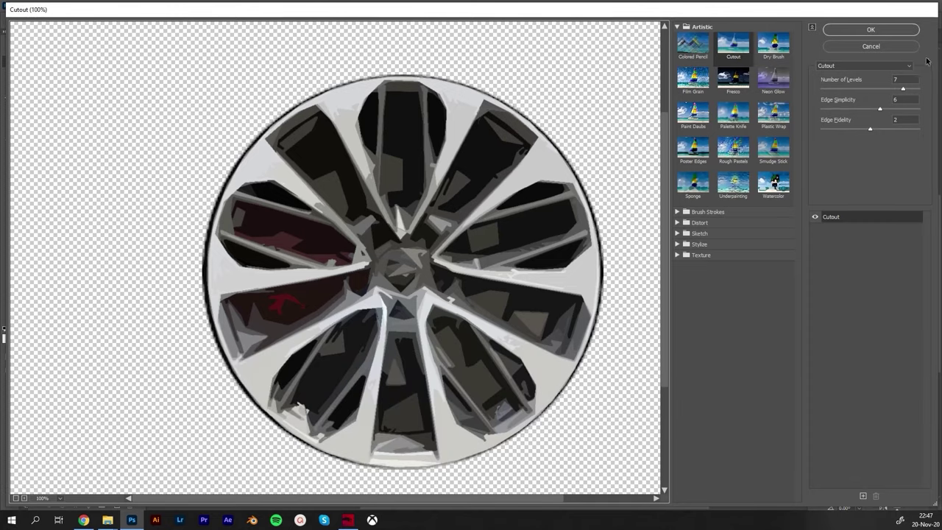
left_click_drag(903, 88, 861, 90)
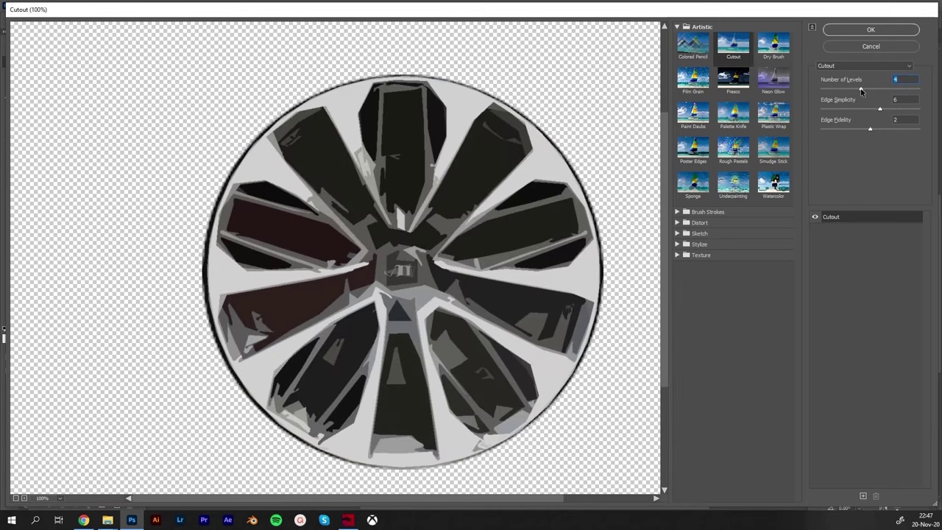
left_click_drag(882, 111, 823, 110)
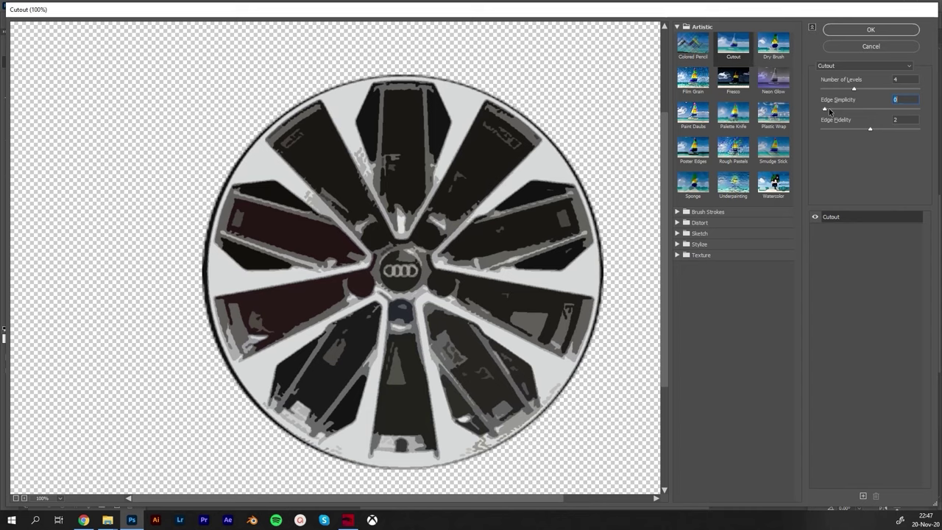
left_click_drag(829, 112, 882, 111)
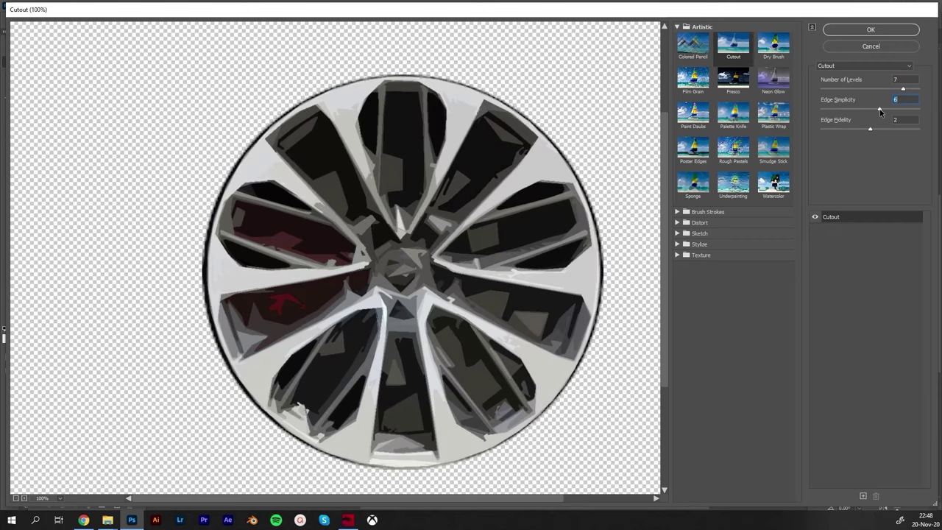
left_click_drag(871, 130, 854, 129)
left_click(842, 30)
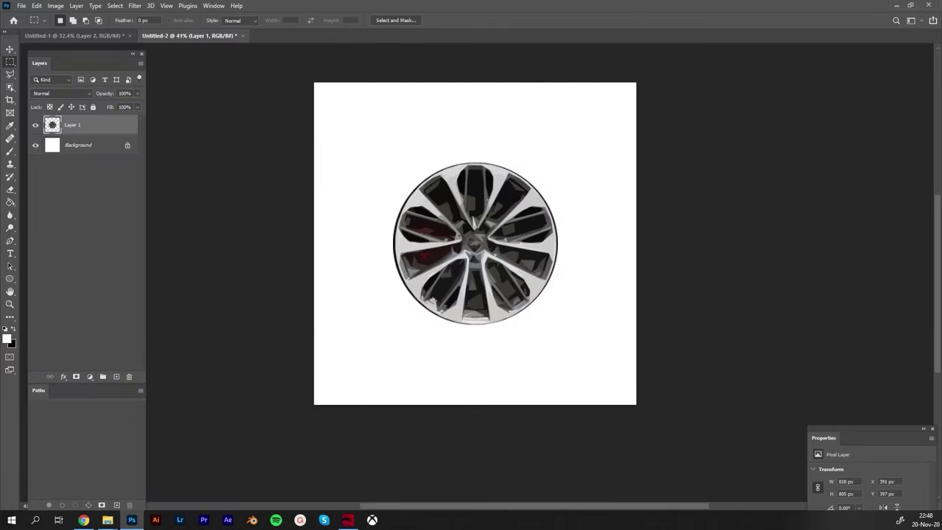
Increase the rim's contrast with Levels, setting the black input to 74 and slightly lowering the white input
key("ctrl+space")
left_click_drag(466, 233, 457, 255)
key("ctrl+space")
key("ctrl+l")
left_click_drag(76, 211, 111, 211)
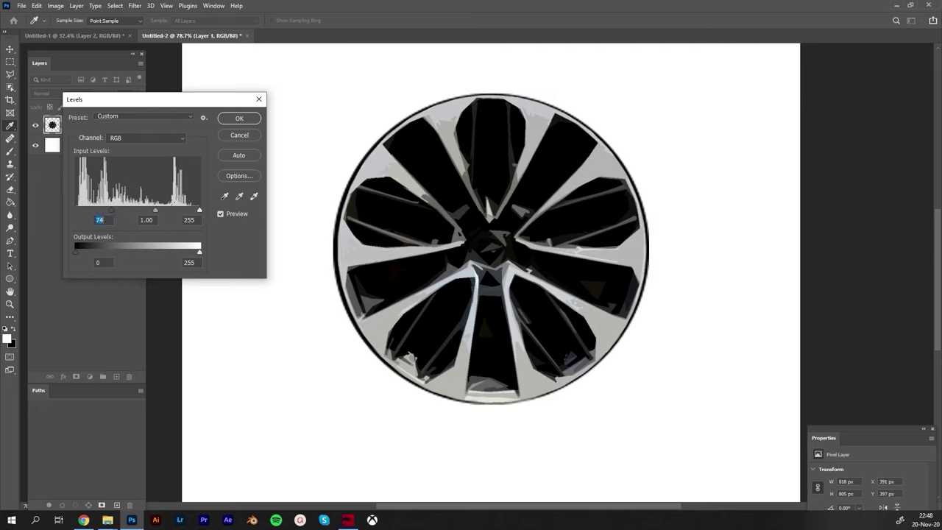
mouse_move(199, 211)
left_mouse_down()
mouse_move(185, 212)
mouse_move(194, 212)
left_mouse_up()
key("Return")
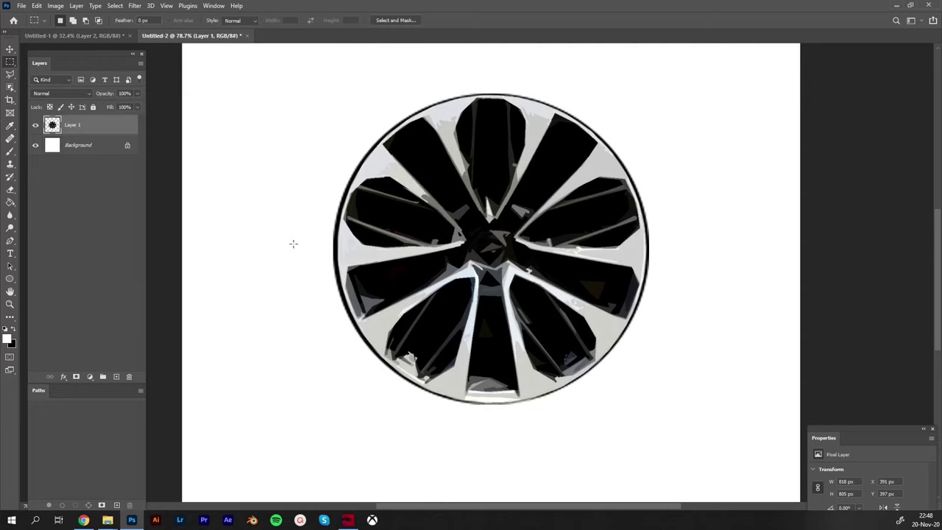
Desaturate the rim layer completely with Hue/Saturation, setting the saturation to -100
key("ctrl+u")
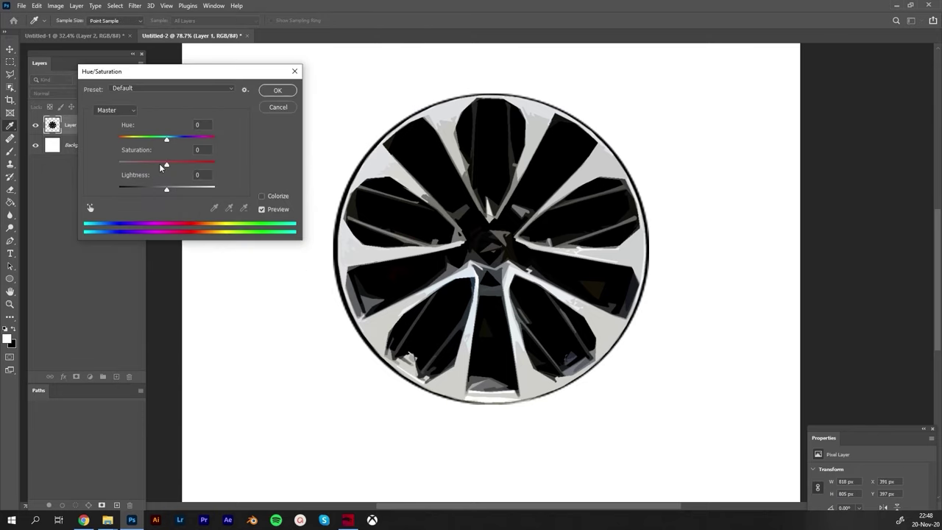
left_click_drag(160, 166, 92, 162)
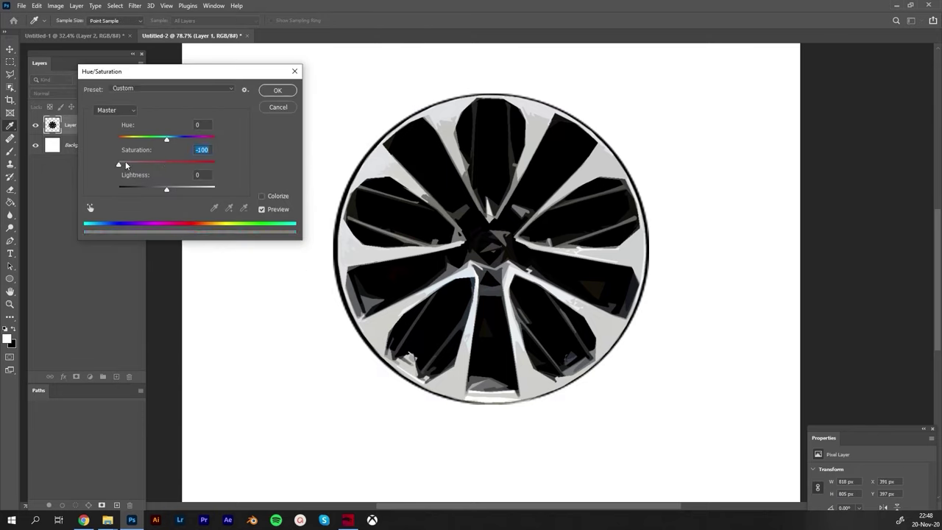
left_click(268, 90)
Select a rectangular area around the whole rim and define it as a brush preset named "rim side 01"
key("z")
left_click_drag(434, 232, 399, 232)
key("z")
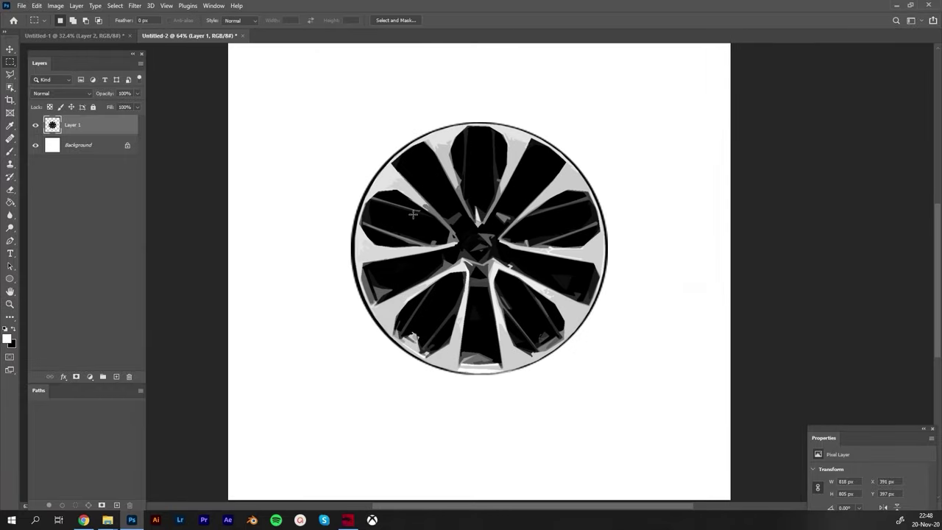
left_click_drag(641, 95, 312, 396)
left_click(37, 6)
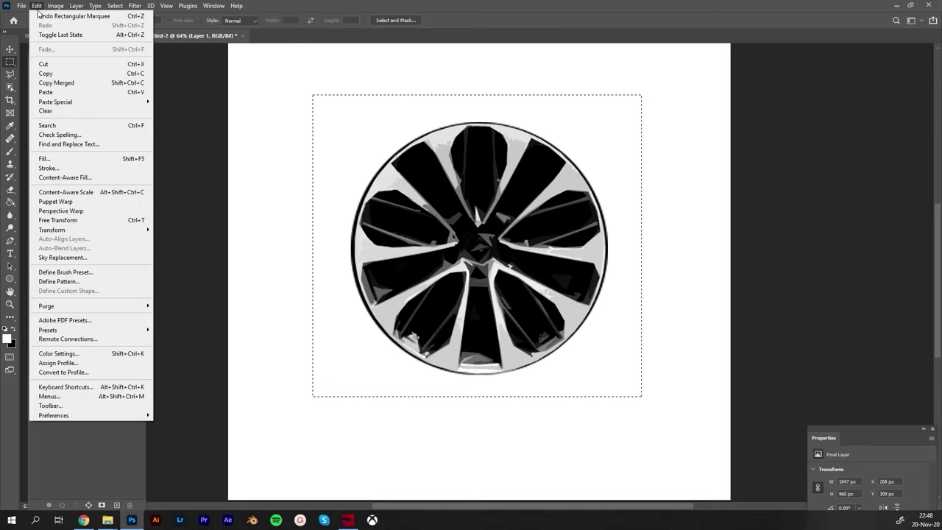
left_click(62, 272)
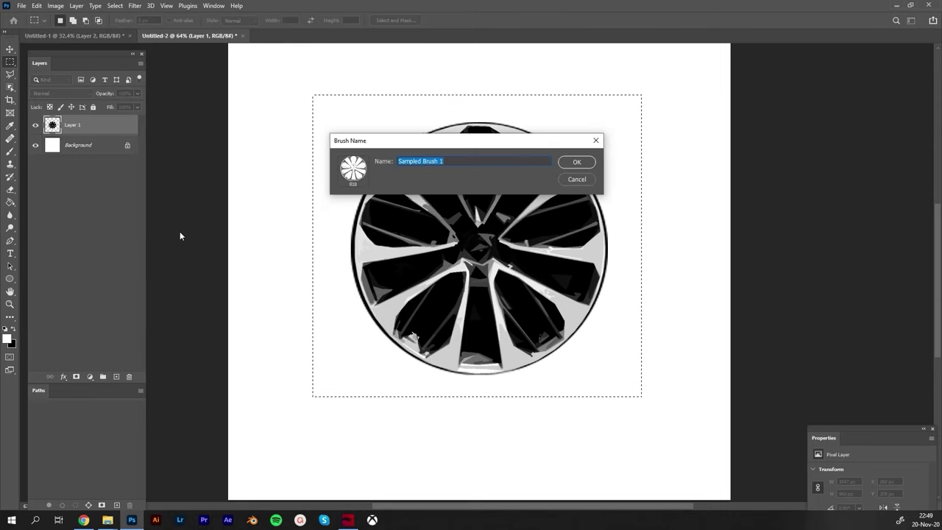
type("rim side 01")
key("Return")
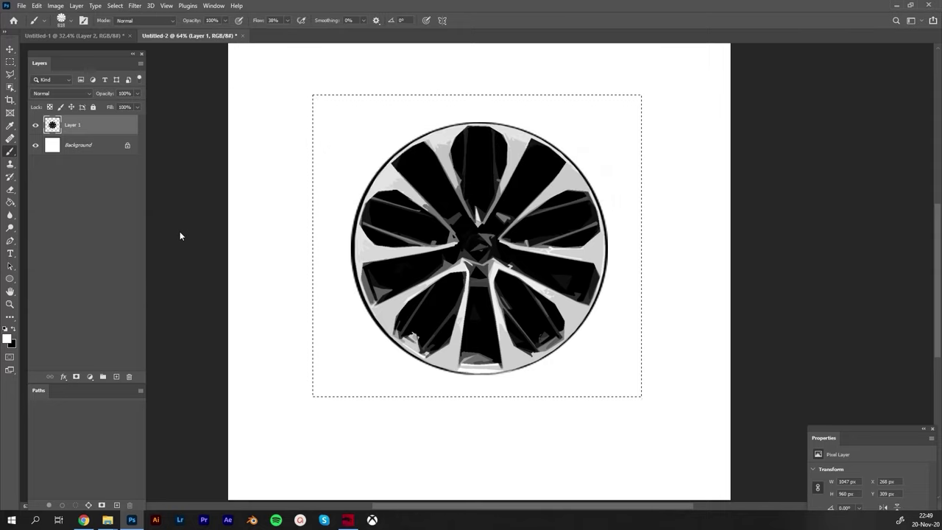
Choose the "rim side 01" brush, reduce its size to about 779 px and clear the rectangular selection
right_click(373, 186)
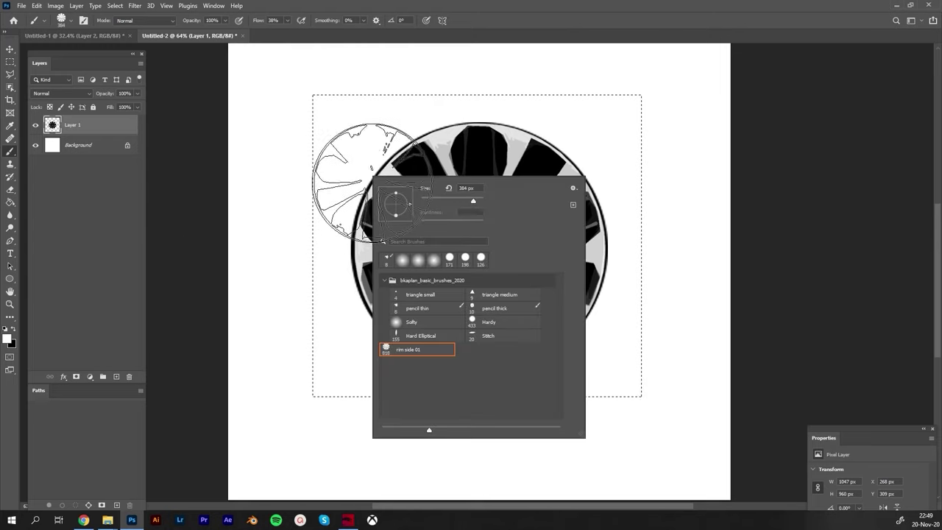
left_click(402, 352)
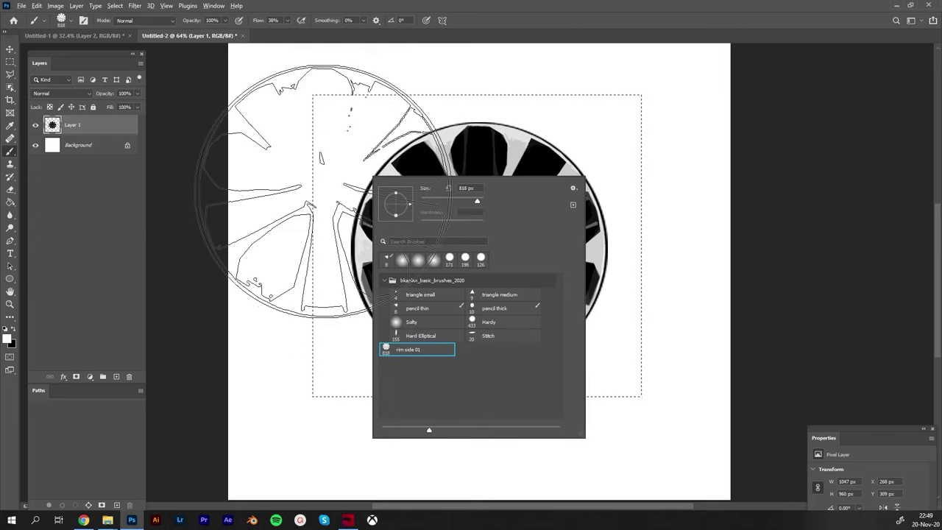
right_click(316, 193, "alt")
left_click_drag(316, 192, 267, 170)
left_click_drag(272, 135, 364, 148)
key("ctrl+d")
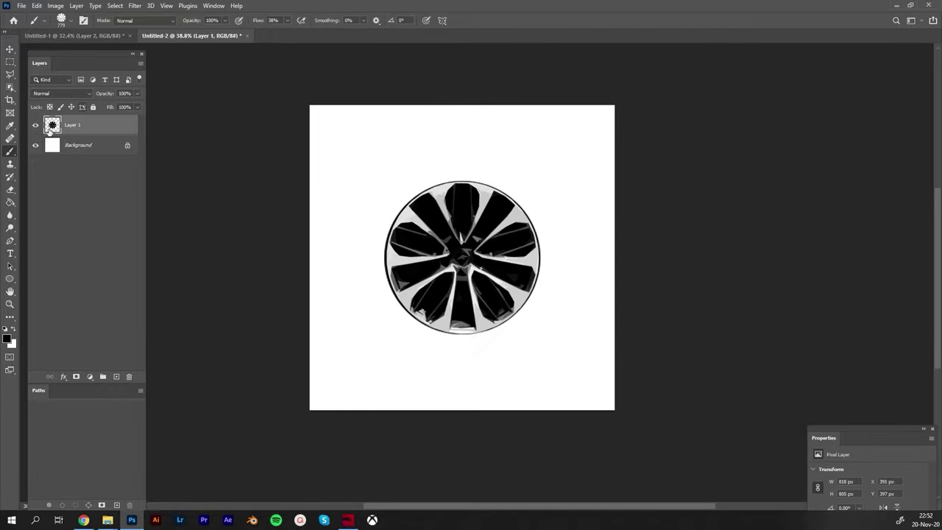
Hide the original rim layer and test the rim brush with a single black stamp on a new layer at 38% flow
left_click(35, 125)
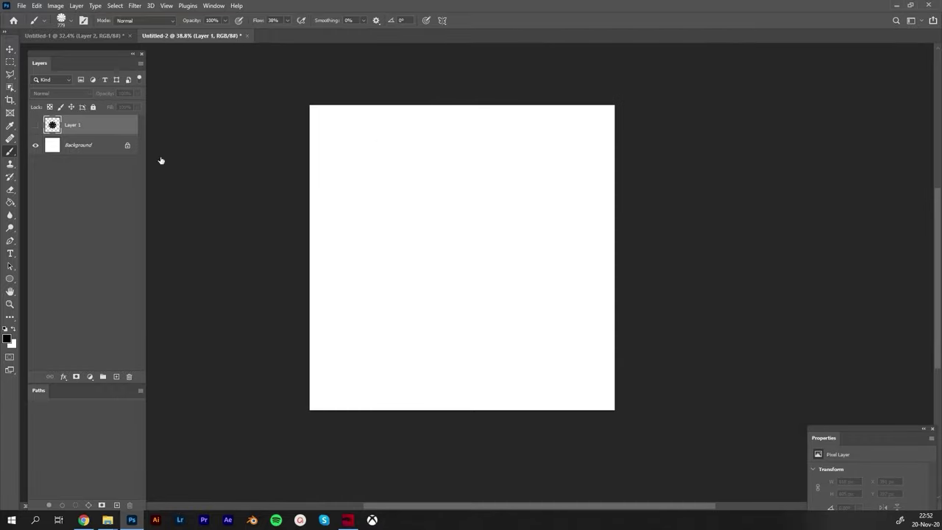
key("ctrl+shift+n")
key("Return")
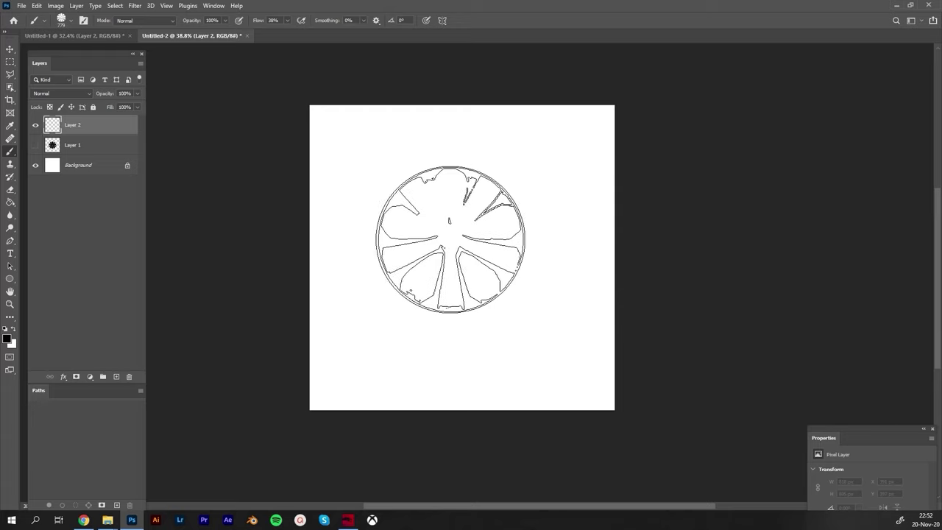
left_click(449, 245)
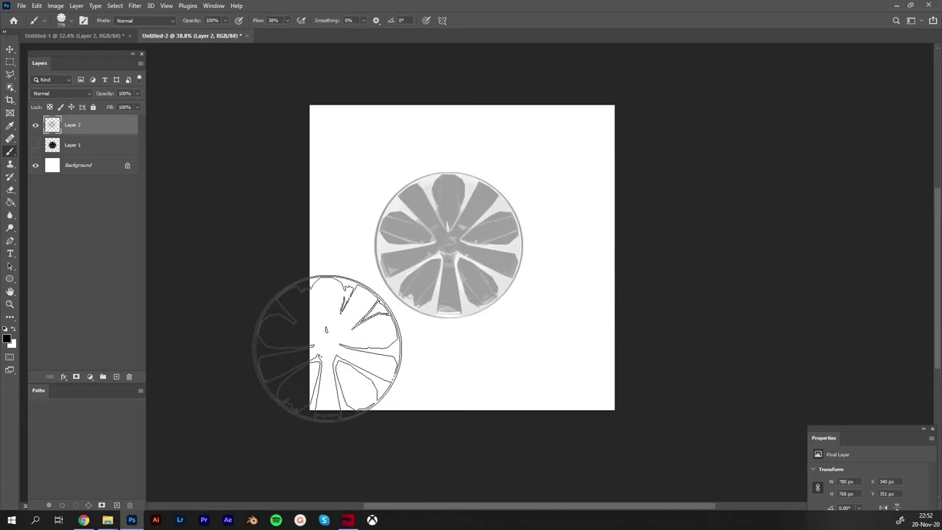
key("ctrl+z")
left_click(451, 251)
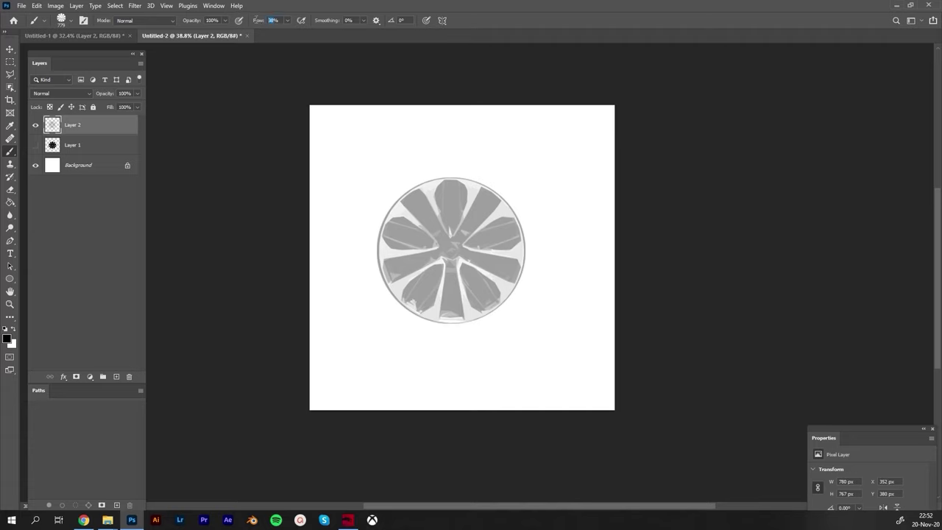
Set the brush flow to 100% and delete the layer holding the faint test stamp
type("1")
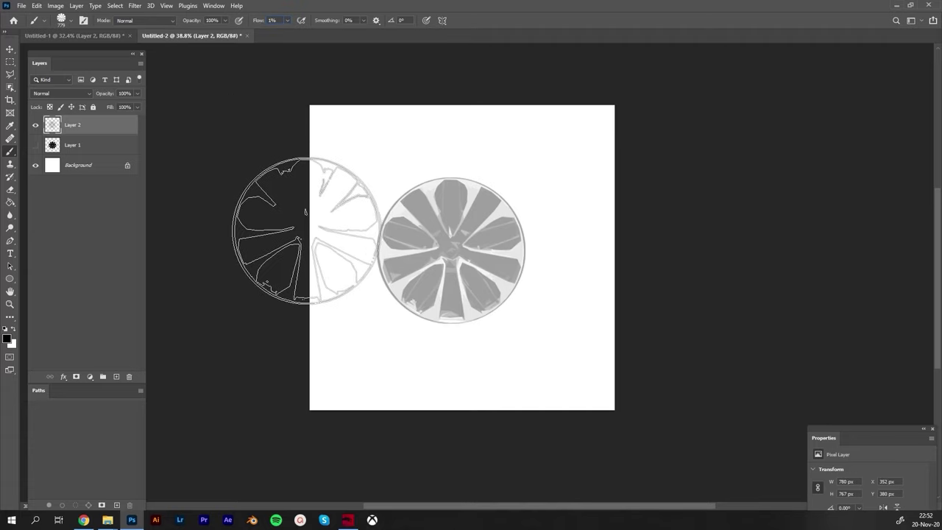
type("00")
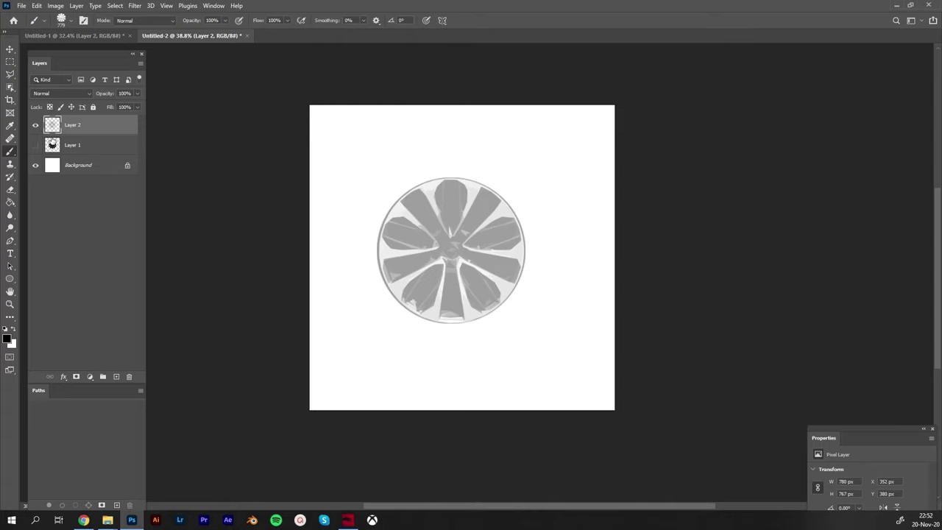
key("Delete")
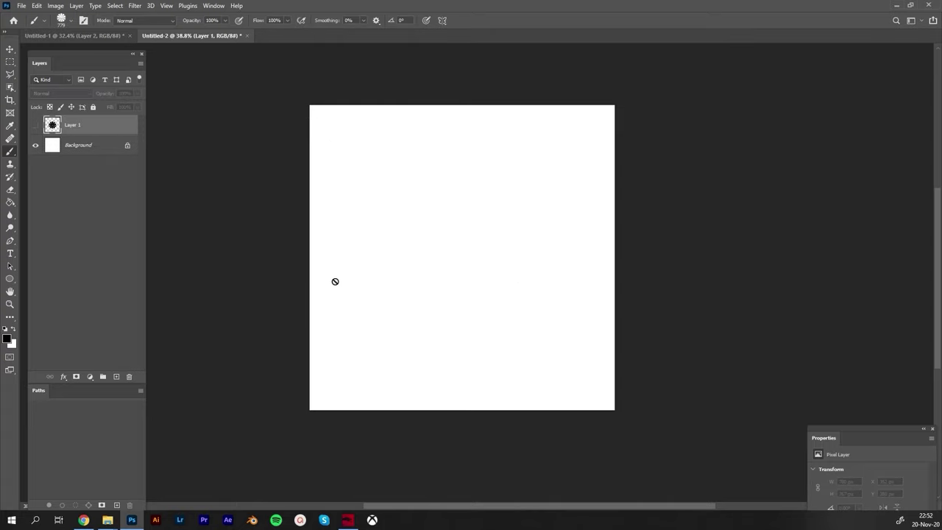
On a new layer, stamp one large rim at 100% flow and surround it with smaller stamps at a brush size of about 373 px
key("ctrl+shift+n")
key("Return")
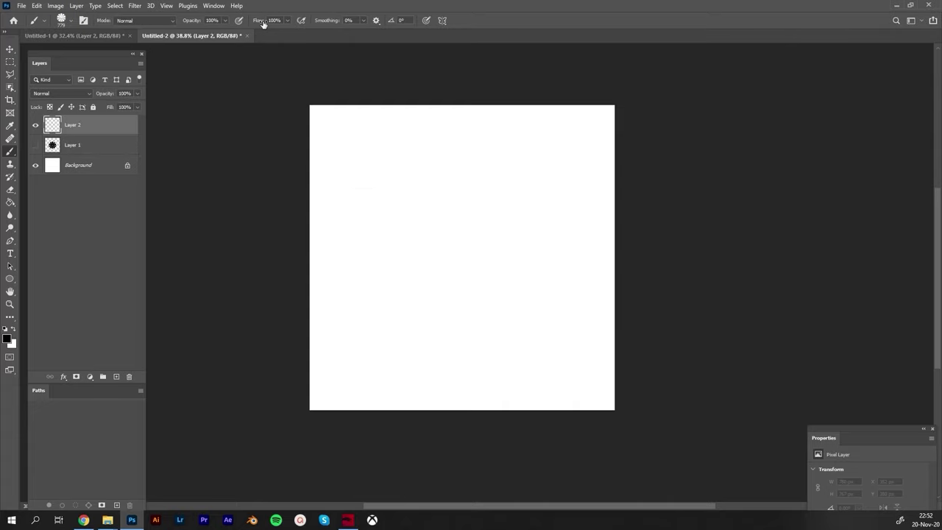
left_click(431, 219)
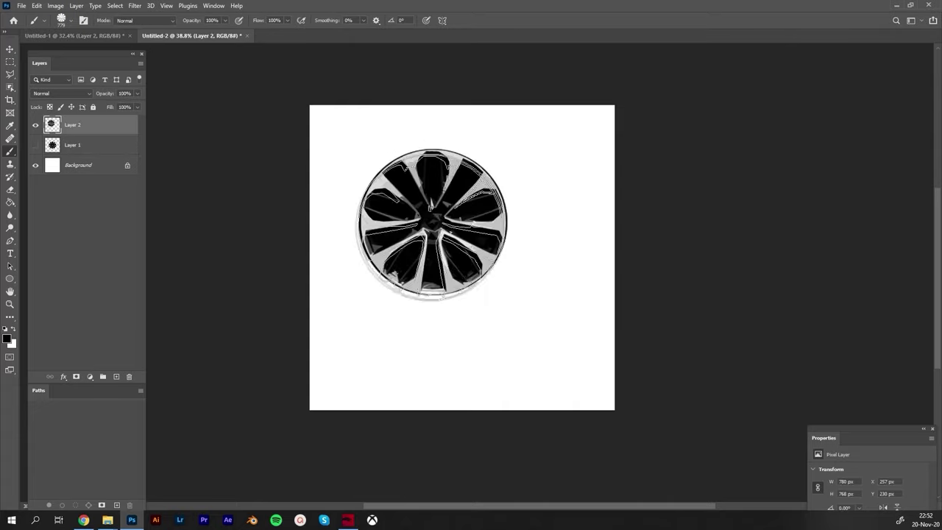
right_click(418, 239, "alt")
left_click(385, 322)
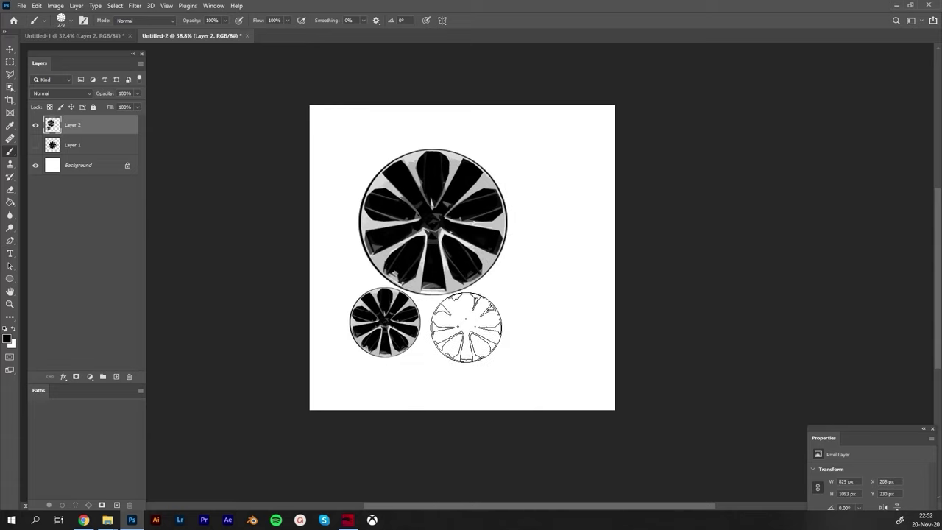
left_click(465, 326)
left_click(524, 295)
left_click(543, 229)
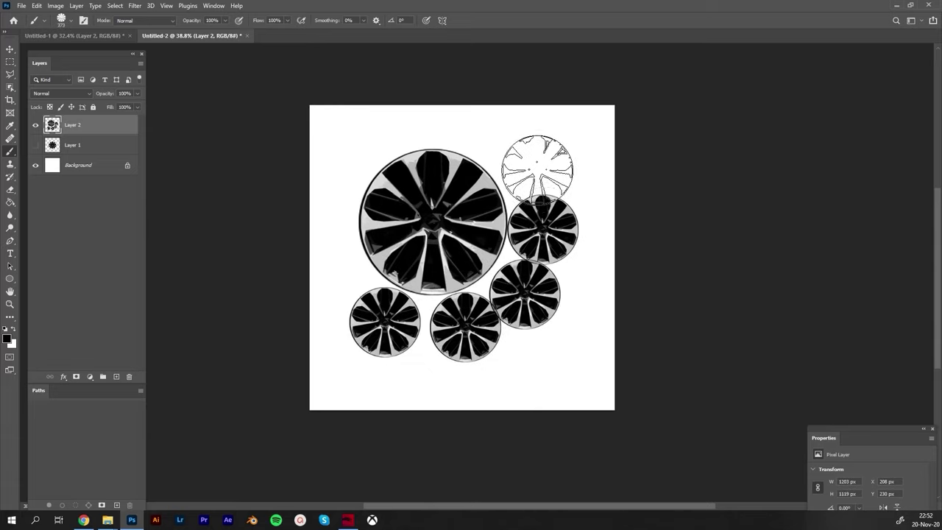
left_click(537, 169)
left_click(481, 134)
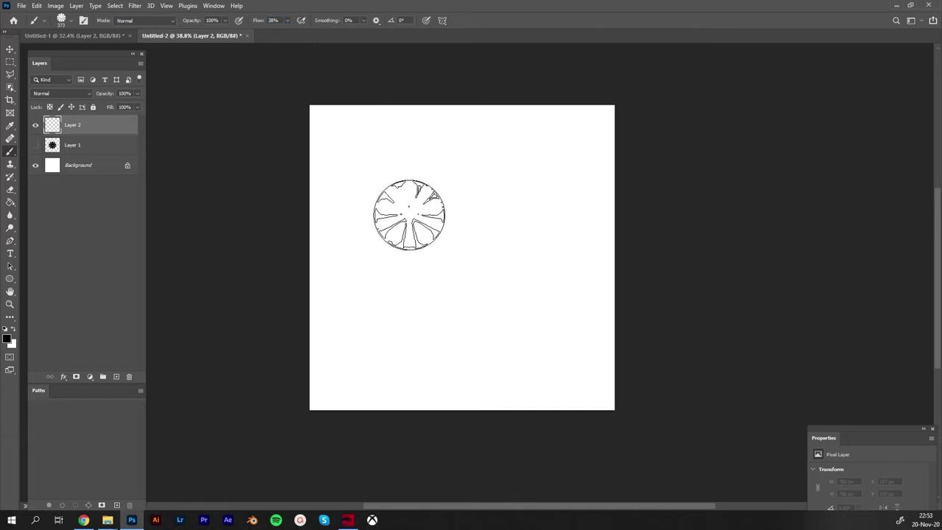
Enlarge the rim brush to about 961 px and stamp it three times on the same spot at 38% flow
left_click_drag(457, 219, 522, 221)
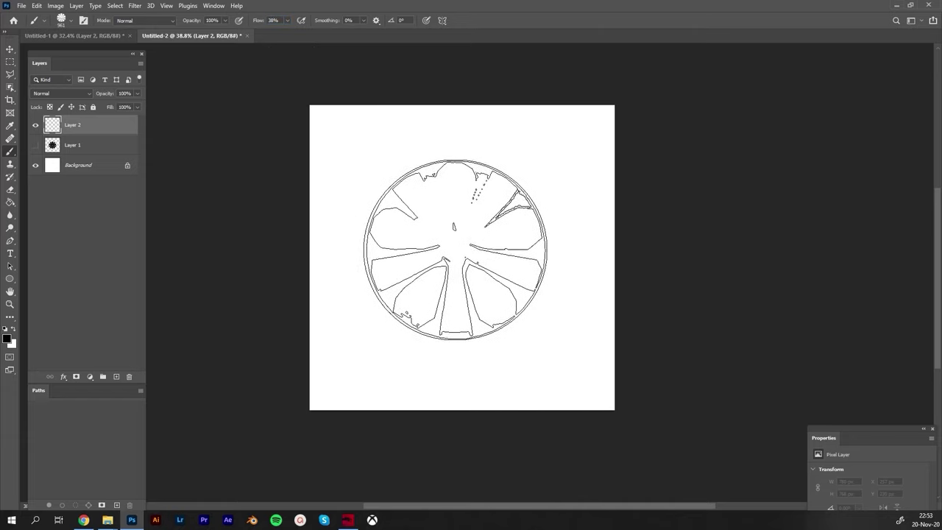
left_click(454, 248)
left_click(454, 247)
left_click(454, 248)
key("z")
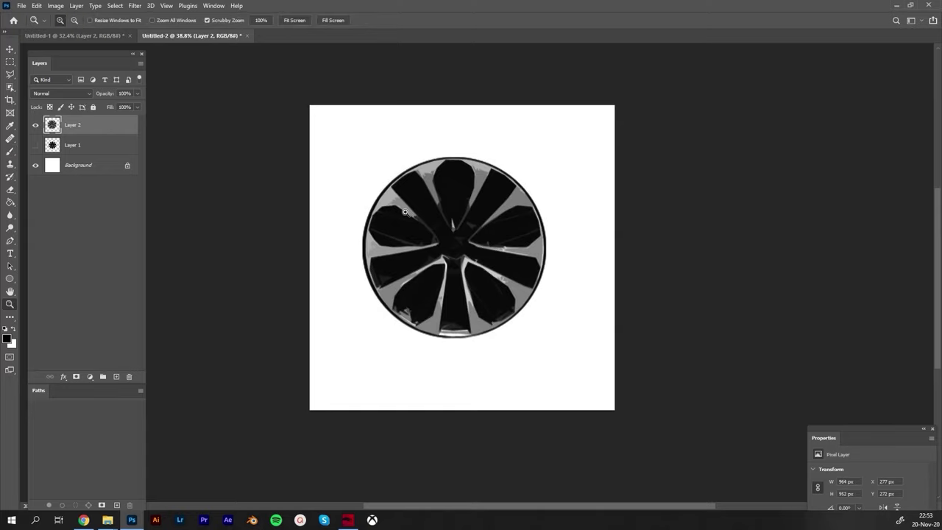
mouse_move(396, 206)
left_mouse_down()
mouse_move(328, 216)
mouse_move(421, 217)
mouse_move(353, 246)
mouse_move(390, 225)
left_mouse_up()
key("z")
Delete the layer with the test stamps and briefly show the original rim layer before hiding it again
key("Delete")
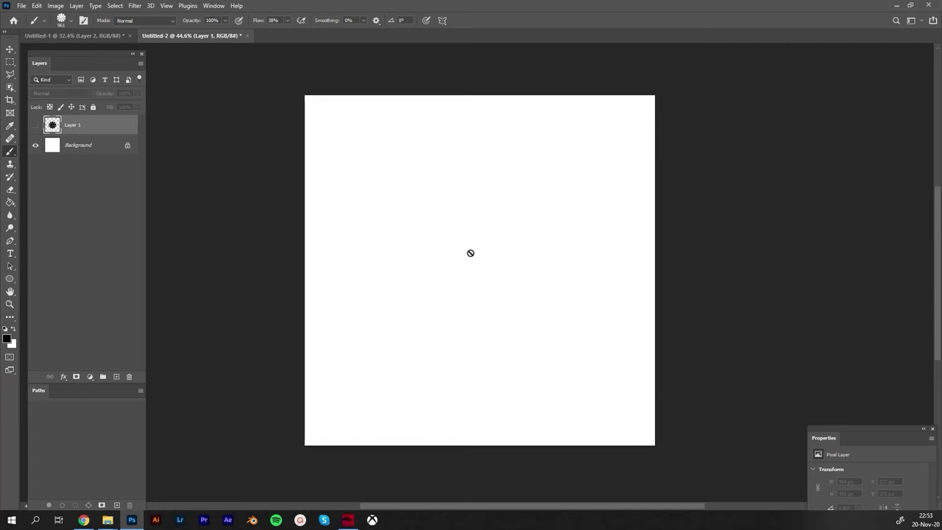
left_click(35, 125)
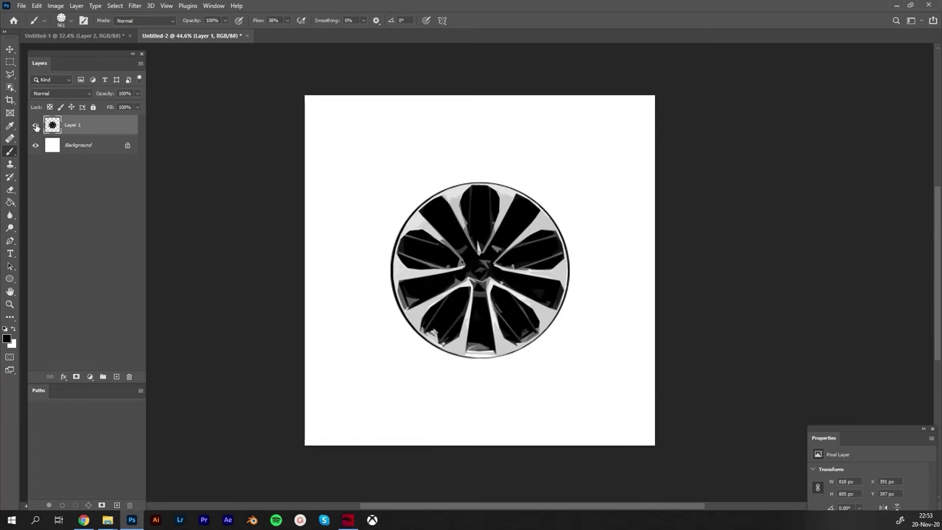
left_click(35, 125)
Switch to the browser, copy the rear three-quarter photo of the Audi SQ2 and paste it into the square Photoshop document
left_click(83, 519)
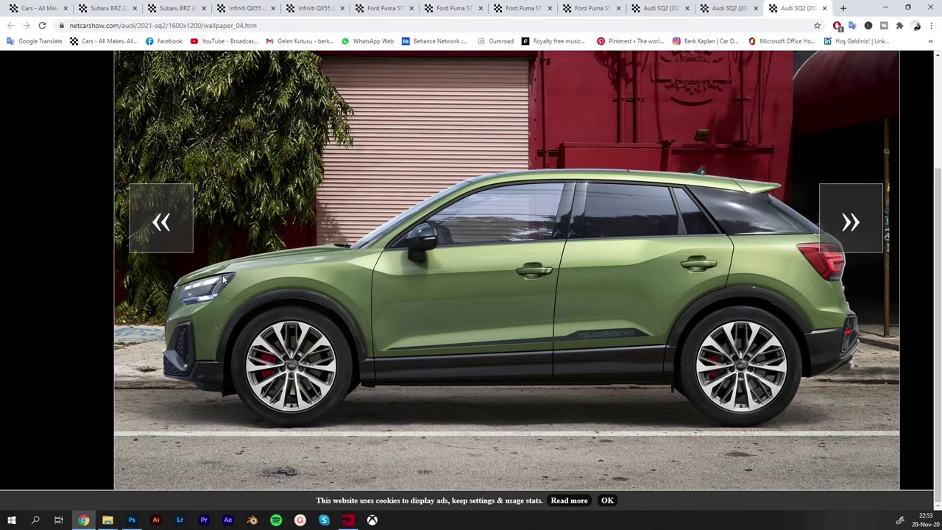
left_click(761, 10)
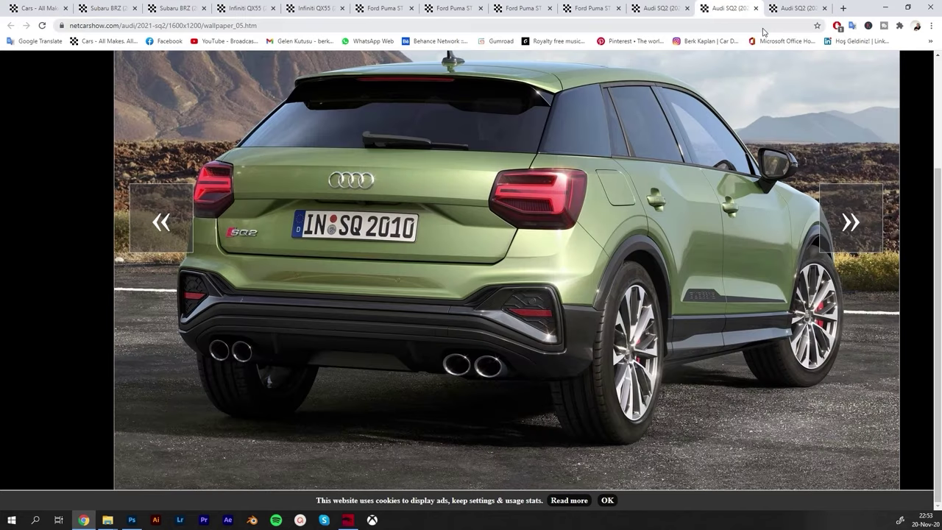
right_click(662, 177)
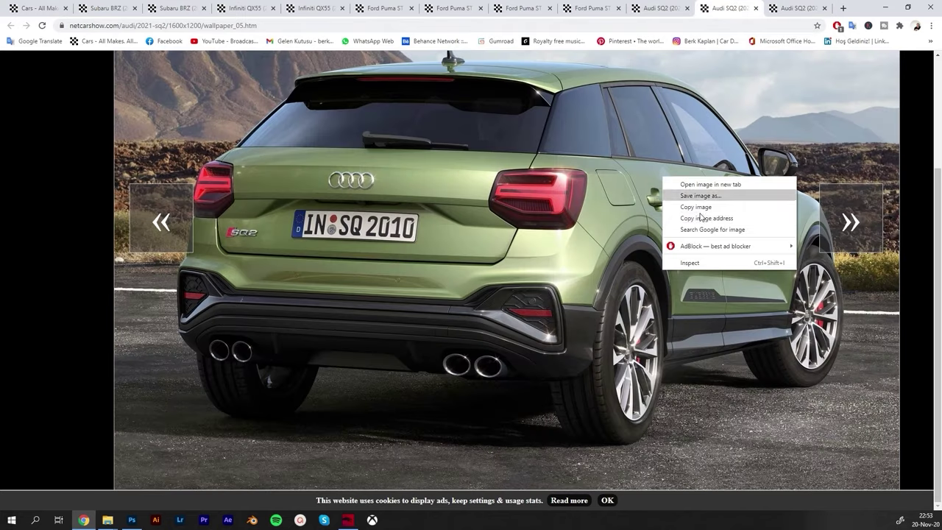
left_click(707, 204)
left_click(138, 520)
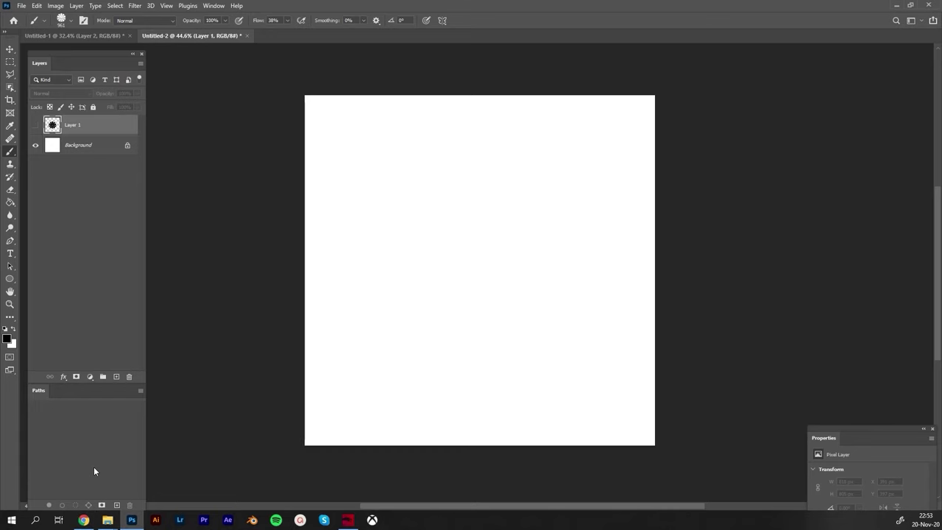
key("ctrl+v")
Draw an elliptical path of about 96 by 282 px around the near rear wheel's rim and fit it to the rim's edge
key("z")
left_click_drag(539, 349, 589, 349)
left_click_drag(552, 284, 485, 221)
key("u")
left_click_drag(486, 187, 442, 315)
key("ctrl+t")
left_click_drag(454, 281, 457, 282)
key("Return")
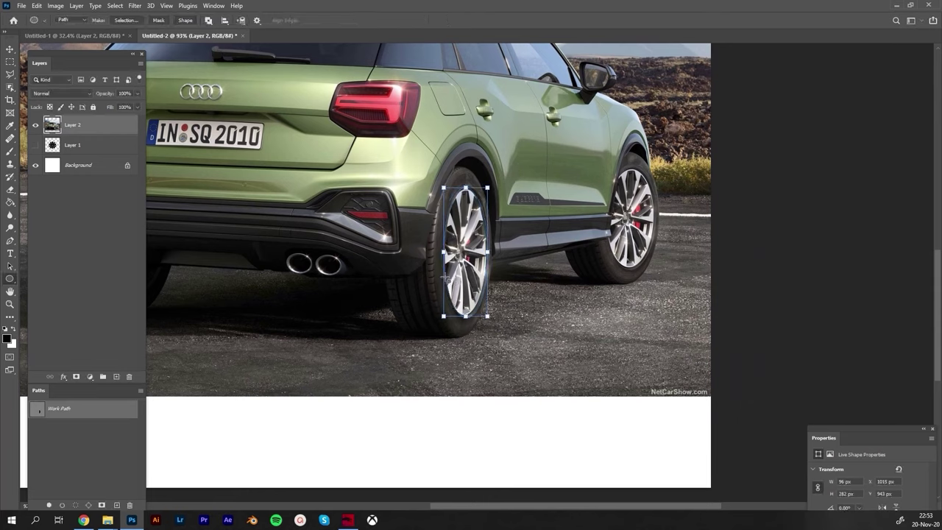
Copy the rim inside the elliptical path to its own layer and delete the car photo layer
key("ctrl+Return")
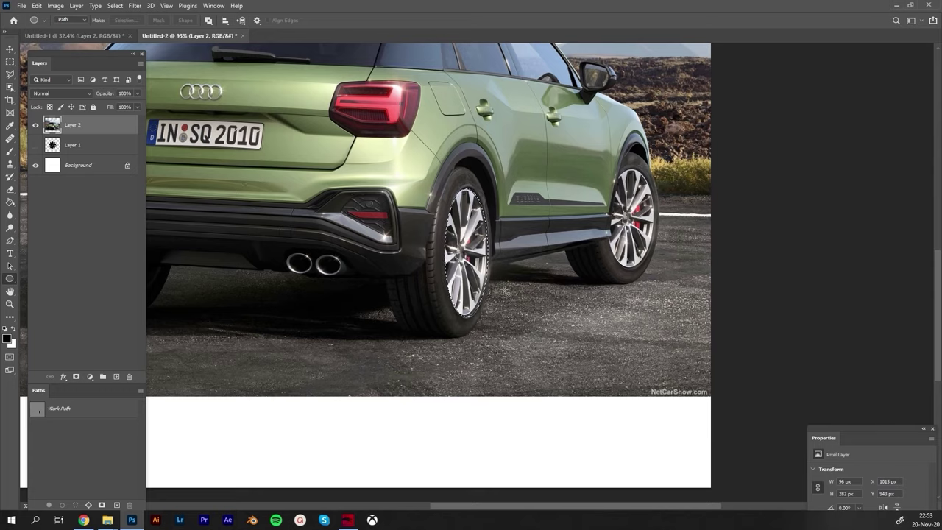
key("ctrl+j")
left_click(53, 145)
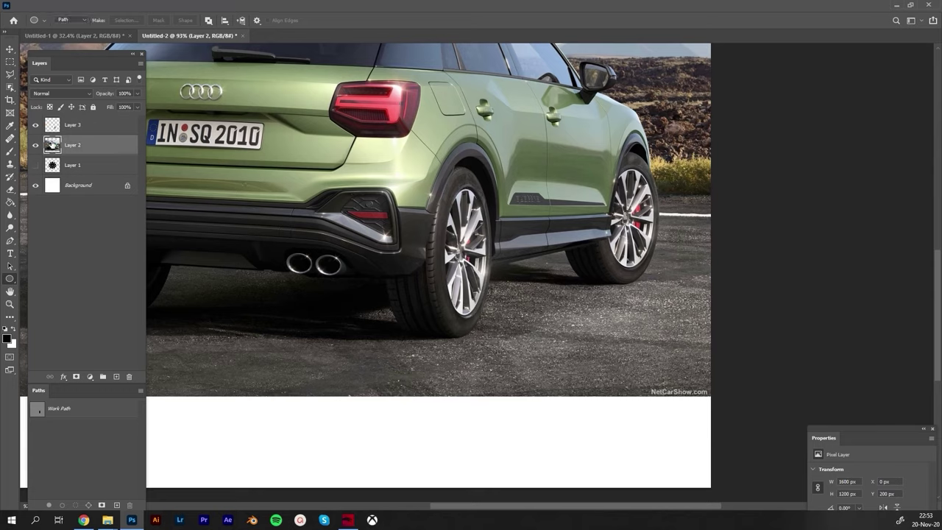
key("Delete")
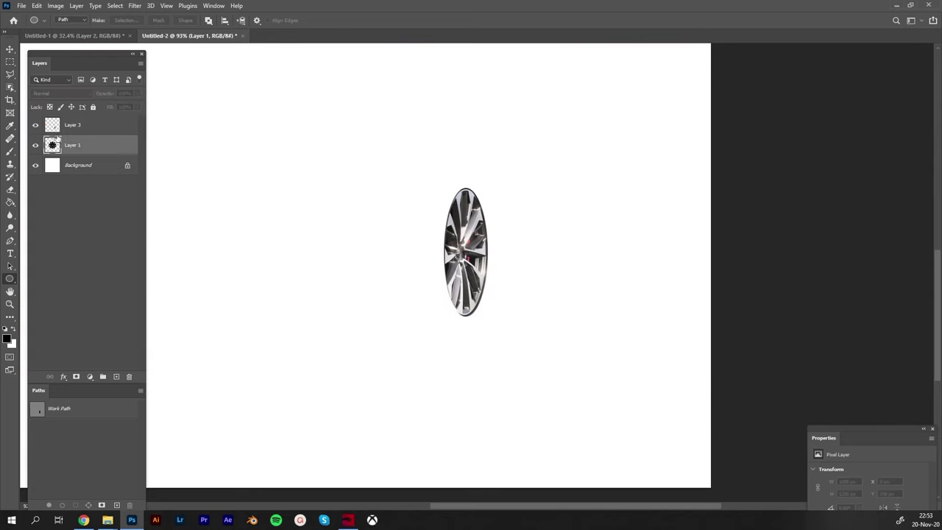
Enlarge the narrow angled rim to about 274 by 805 px and centre it over the side-view rim at matching height
left_click(81, 127)
left_click_drag(400, 232, 494, 282)
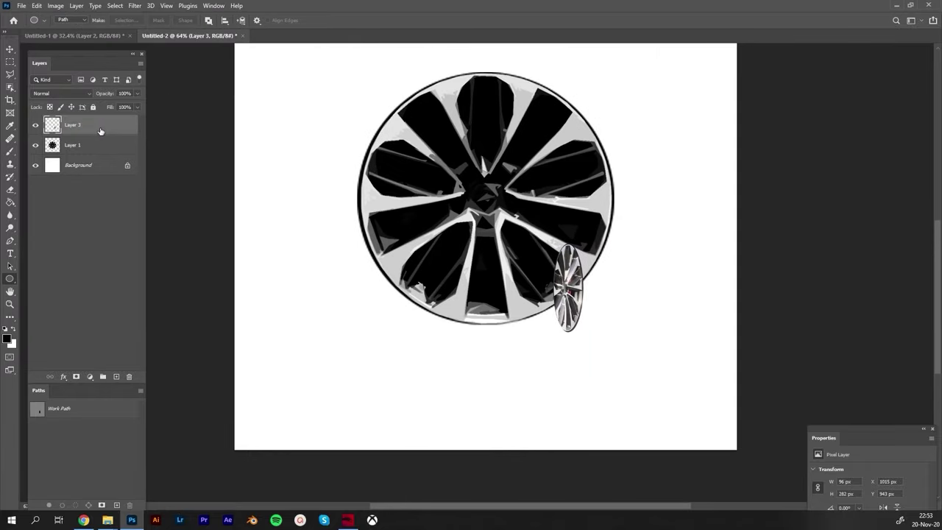
key("ctrl+t")
left_click_drag(553, 244, 535, 189)
left_click_drag(536, 218, 431, 59)
key("Return")
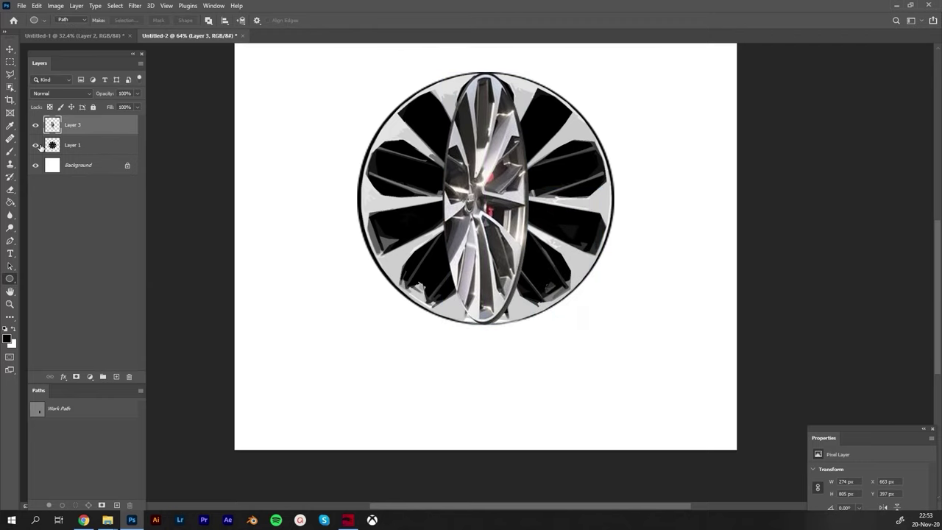
Hide the side-view rim layer and reapply the last Filter Gallery effect to the angled rim
left_click(35, 145)
left_click_drag(458, 225, 445, 245)
left_click(135, 6)
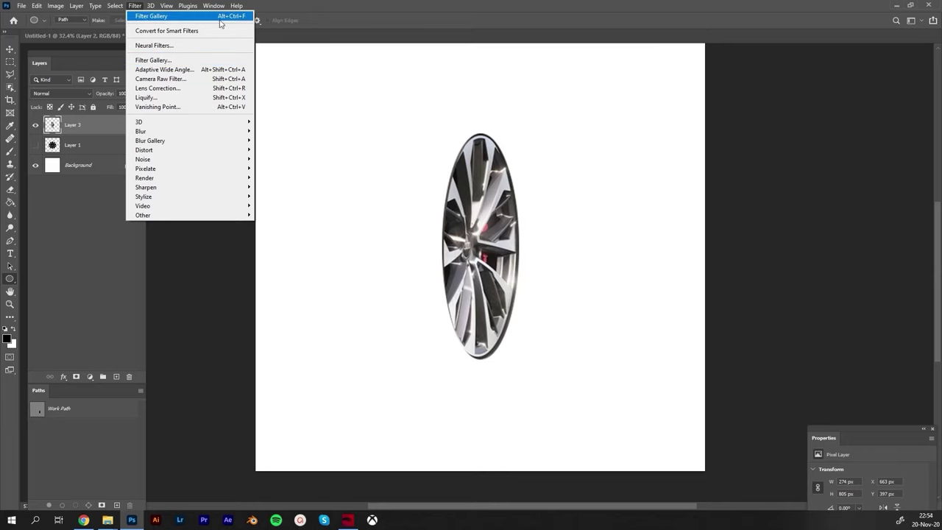
left_click(150, 16)
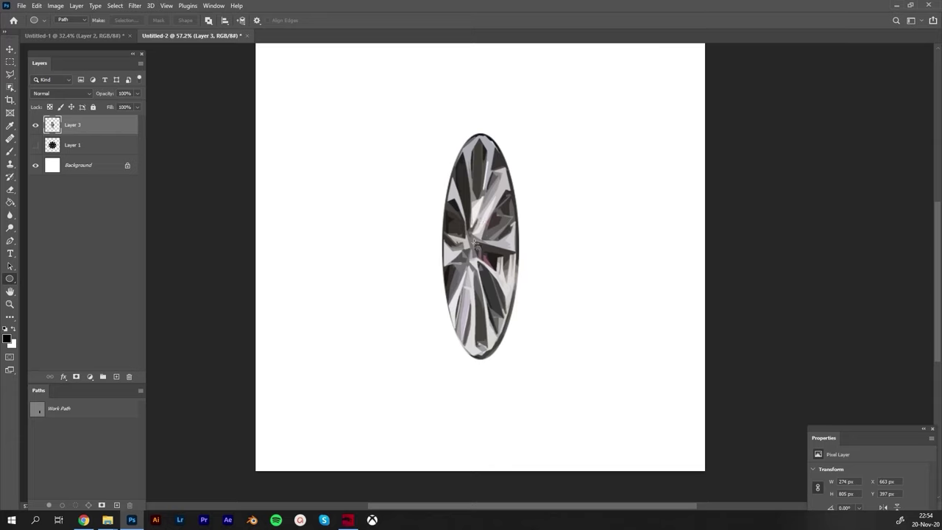
Desaturate the angled rim completely and raise its contrast with Levels, deepening the shadows and brightening the highlights
key("ctrl+u")
left_click_drag(143, 166, 83, 157)
key("Return")
key("ctrl+l")
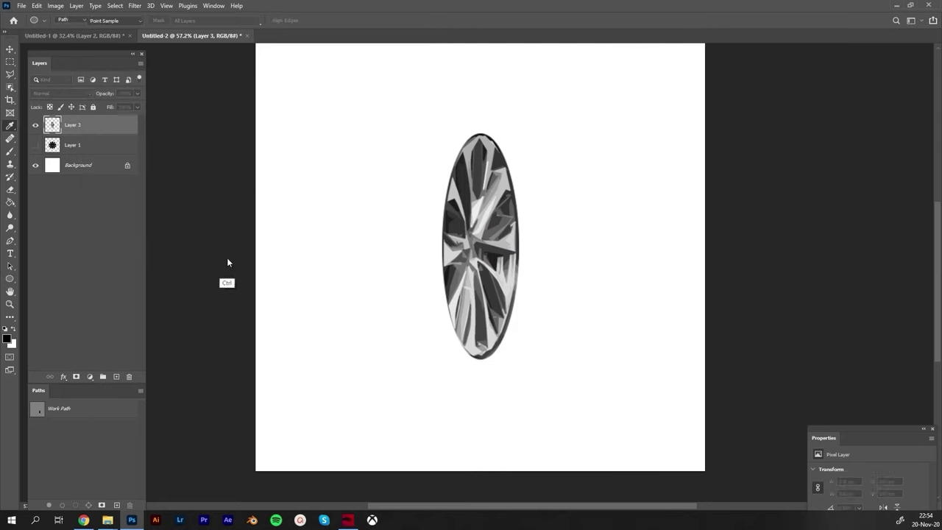
left_click_drag(76, 213, 108, 215)
mouse_move(199, 212)
left_mouse_down()
mouse_move(179, 211)
mouse_move(188, 213)
left_mouse_up()
key("Return")
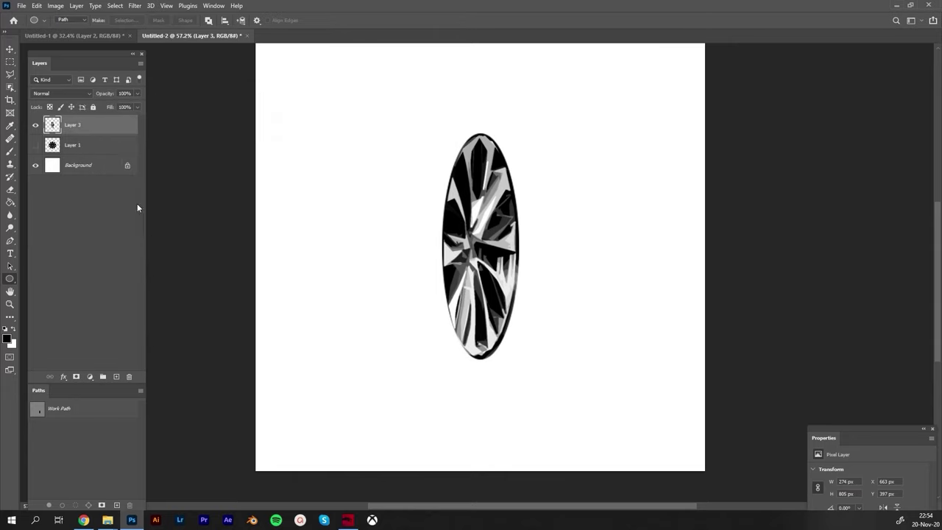
Marquee-select the area around the angled rim, define it as a brush named "rim 60degree" and clear the selection
key("m")
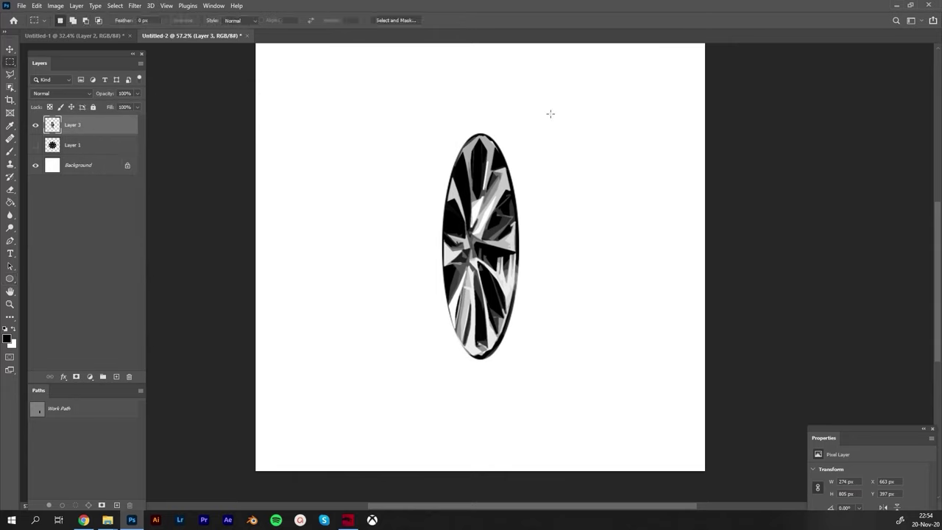
left_click_drag(557, 102, 382, 370)
left_click(36, 5)
left_click(65, 272)
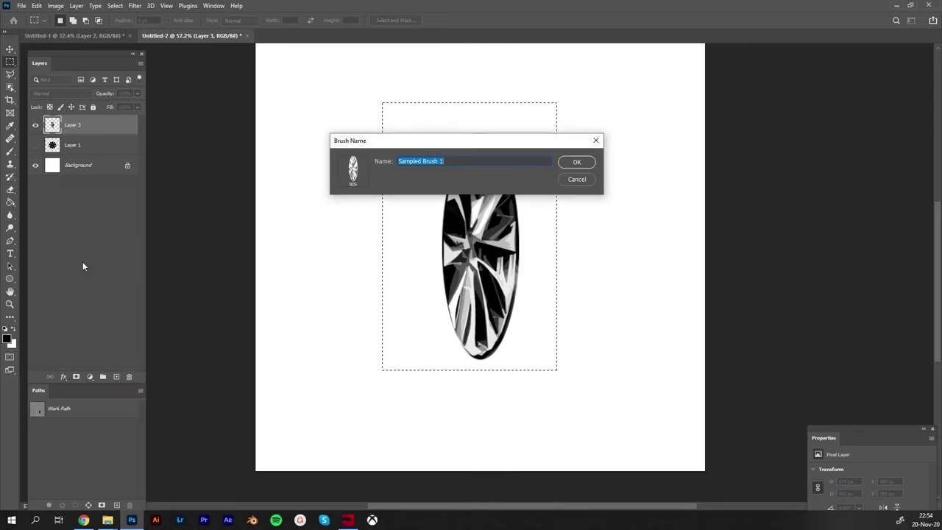
type("rim 60degree")
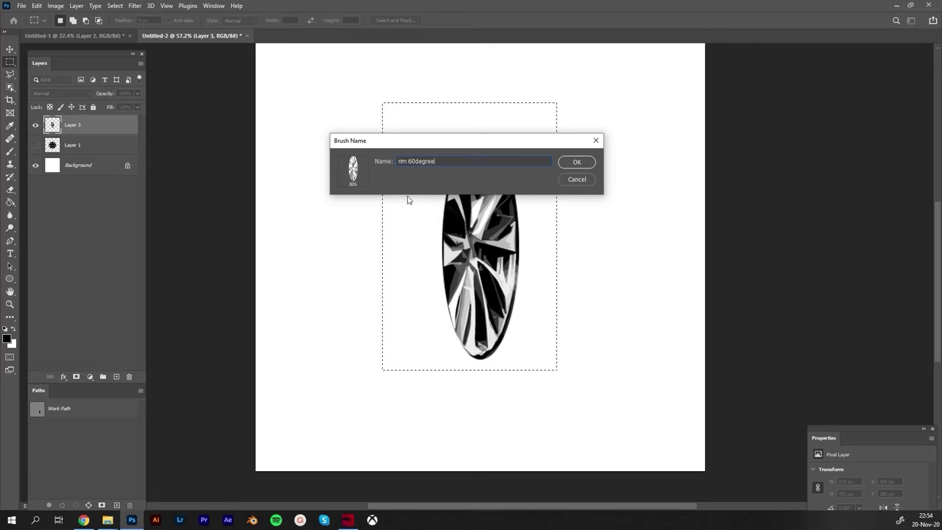
left_click(577, 162)
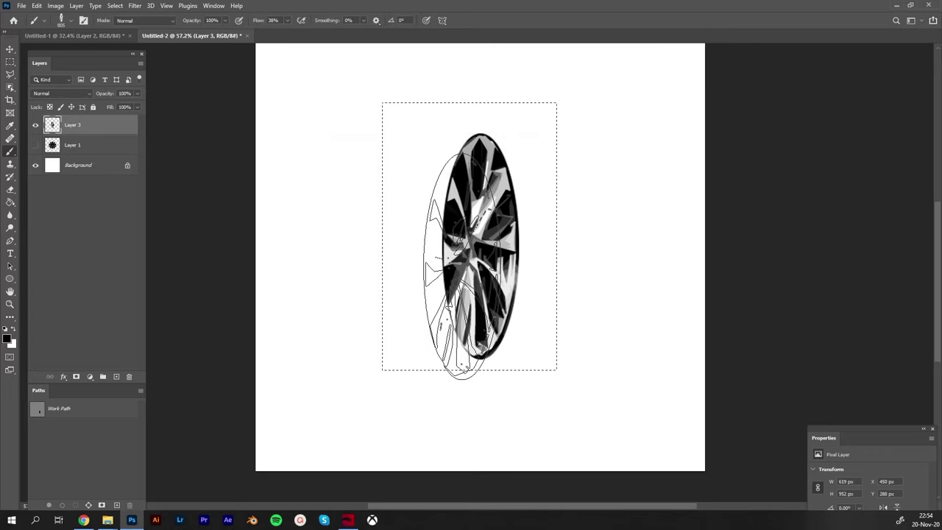
key("ctrl+d")
Hide the angled rim layer and add a new empty layer above it
left_click(36, 125)
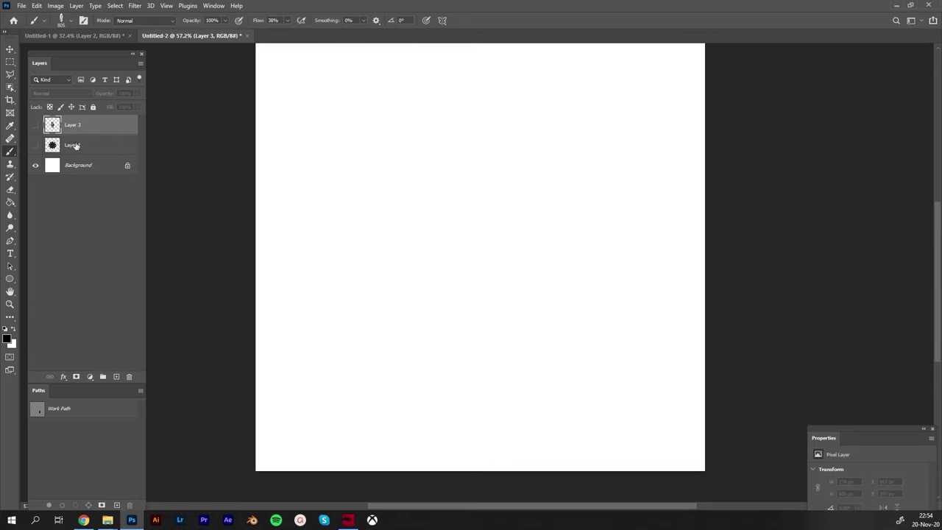
key("ctrl+shift+n")
key("Return")
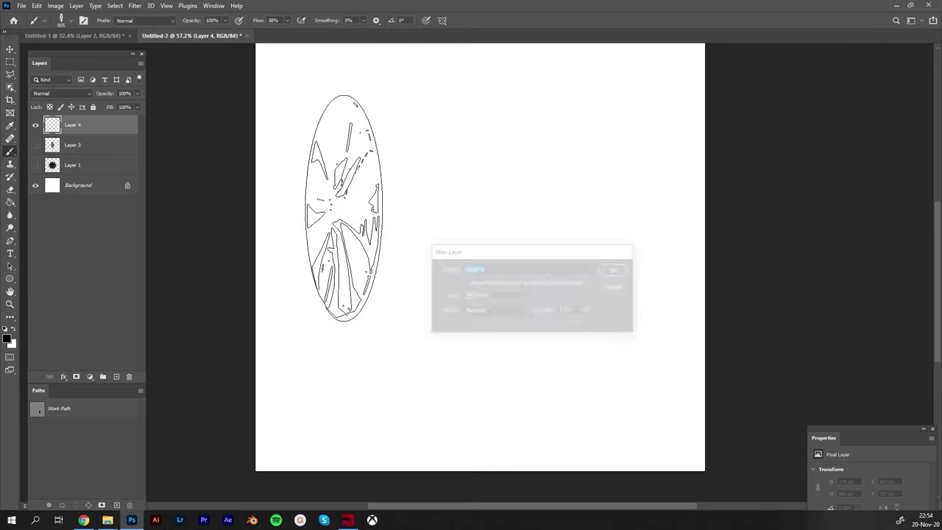
Compare the rim side 01 and rim 60degree brushes among the brush presets
right_click(407, 237)
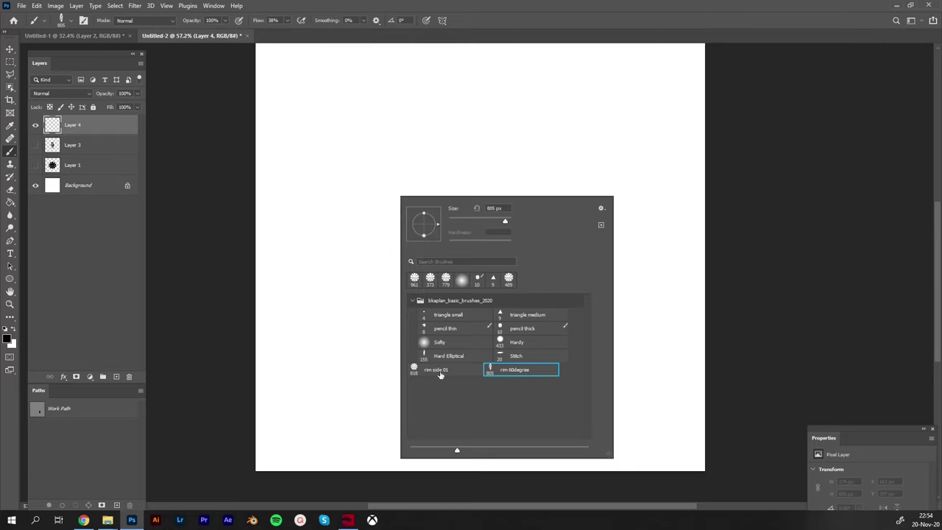
left_click(440, 376)
left_click(497, 375)
left_click(446, 377)
left_click(497, 376)
left_click(441, 377)
left_click(494, 375)
Stamp the rim 60degree brush once in the upper-left of the canvas at about 709 px and 100% flow
mouse_move(332, 179)
left_mouse_down("alt")
mouse_move(284, 179)
mouse_move(300, 180)
left_mouse_up("alt")
key("shift+0")
right_click(411, 214)
left_click(506, 392)
left_click_drag(333, 195, 319, 195, "alt")
left_click(346, 196)
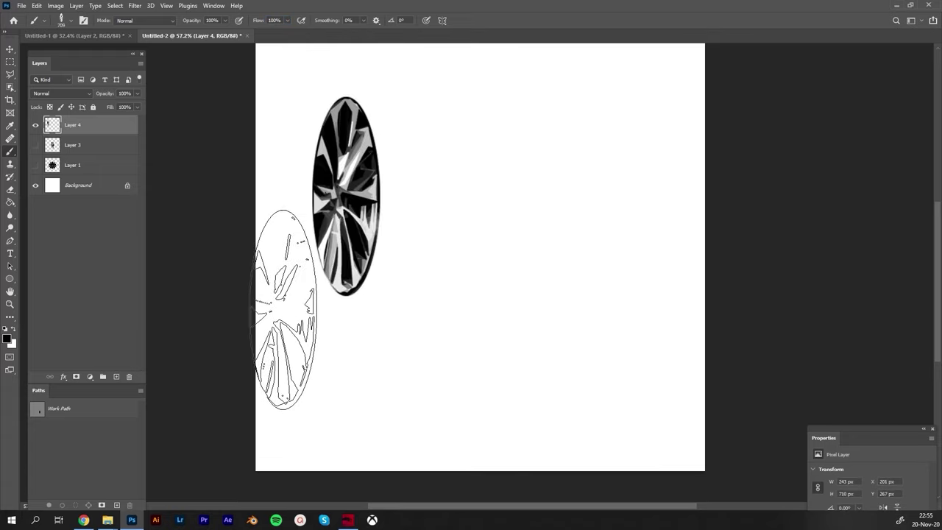
Stamp the rim side 01 brush at about 707 px beside the angled rim
right_click(358, 200)
left_click(416, 371)
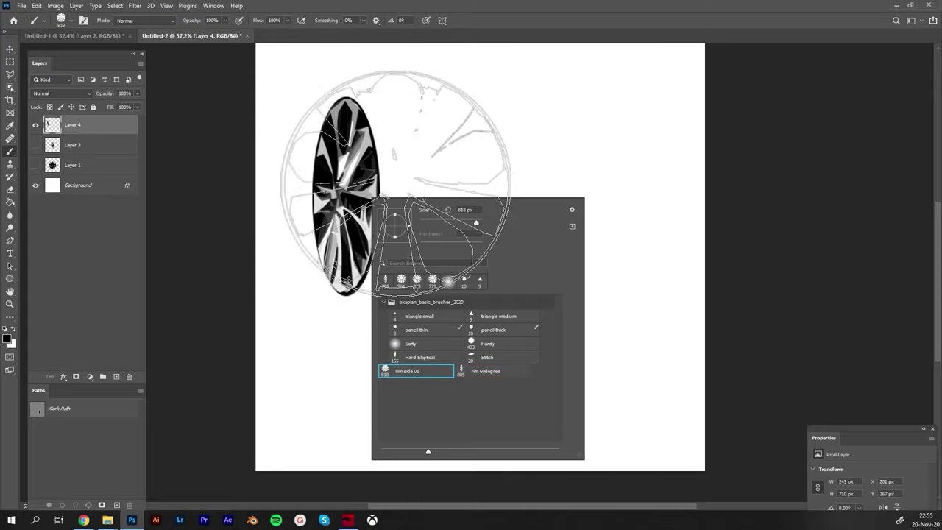
left_click(410, 173)
left_click_drag(497, 186, 482, 185, "alt")
left_click(498, 188)
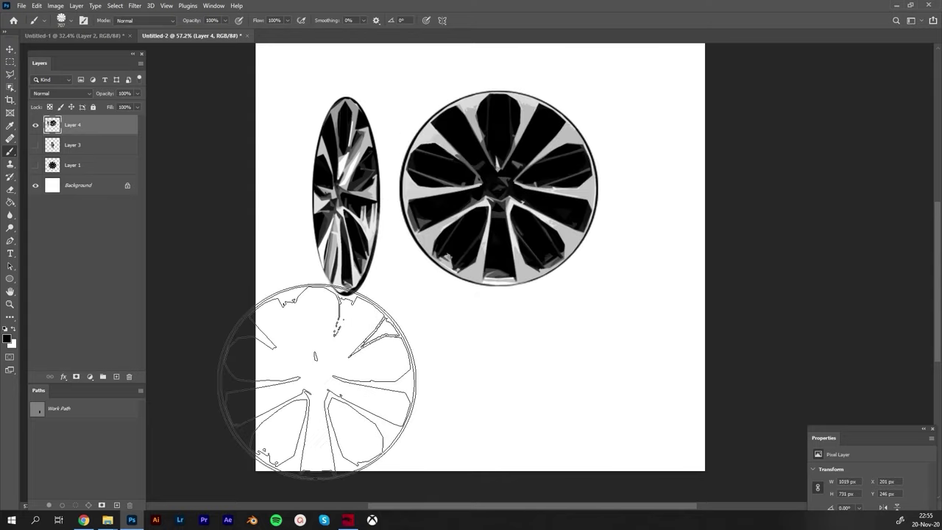
Switch back to the rim 60degree brush at 805 px
scroll(399, 206, "down", 1)
right_click(482, 193, "alt")
right_click(450, 192)
left_click(551, 366)
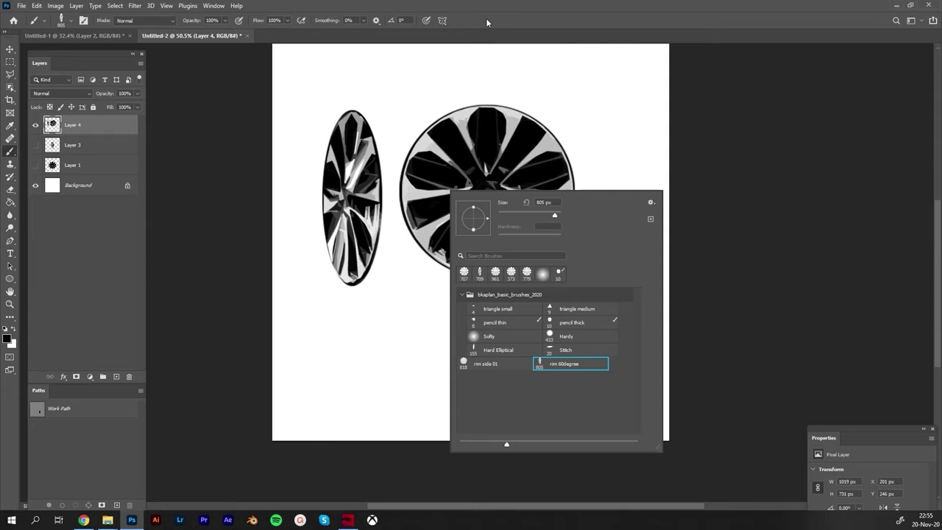
key("Escape")
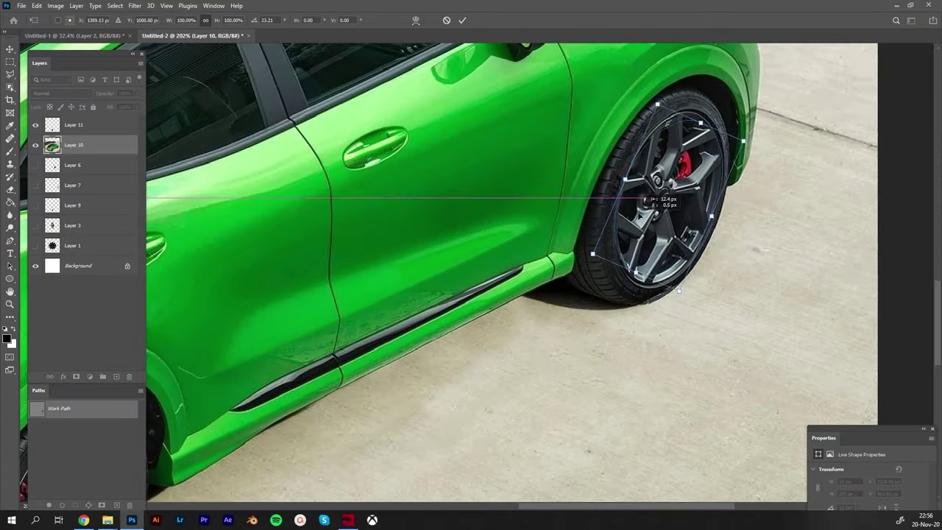
Fit an elliptical path rotated about 23° to the green car's angled rim and draw a circular path around its side-view wheel
key("Return")
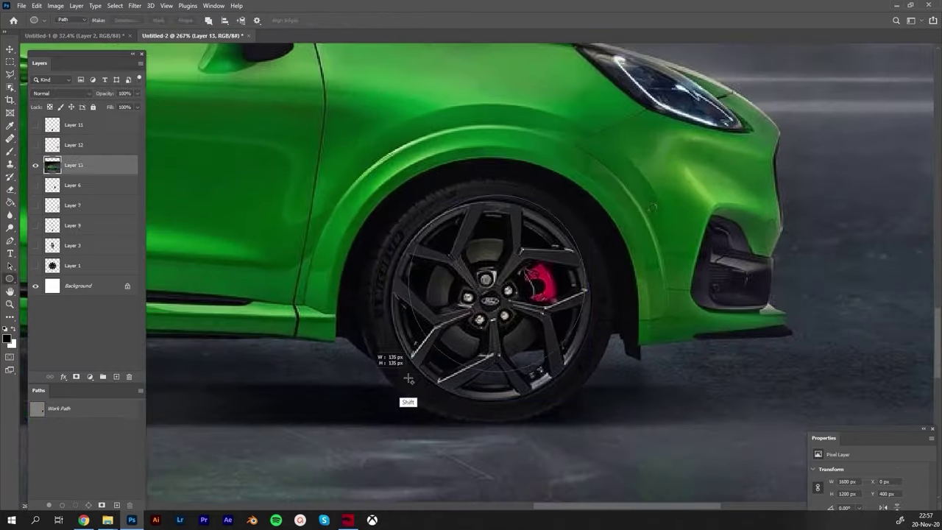
left_click_drag(408, 378, 347, 389)
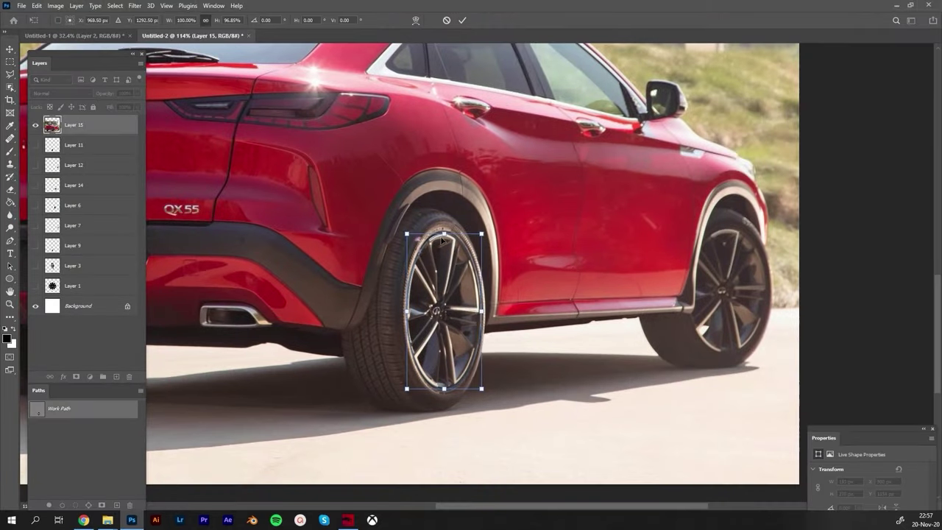
Fit elliptical paths to the red QX55's rear rim, its angled front wheel and its side-view wheel in their separate photos
left_click_drag(482, 311, 487, 306)
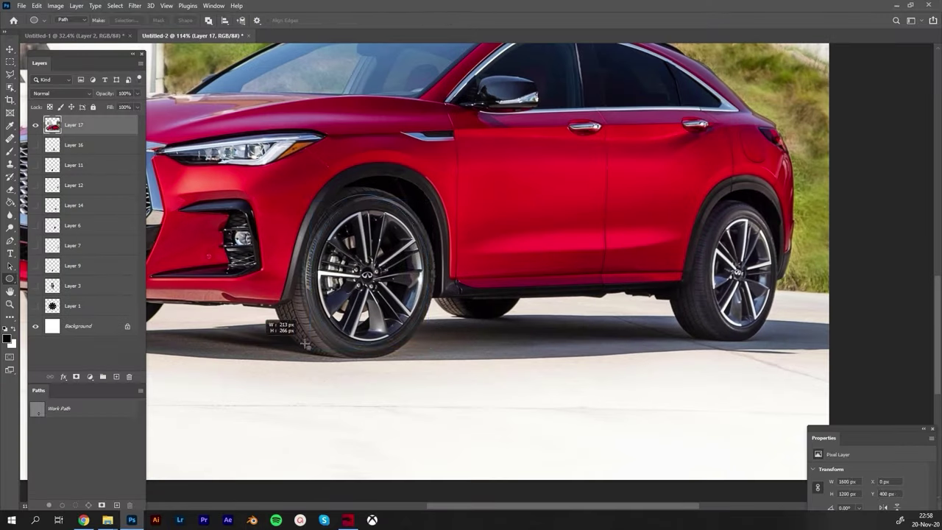
left_click_drag(316, 197, 328, 201)
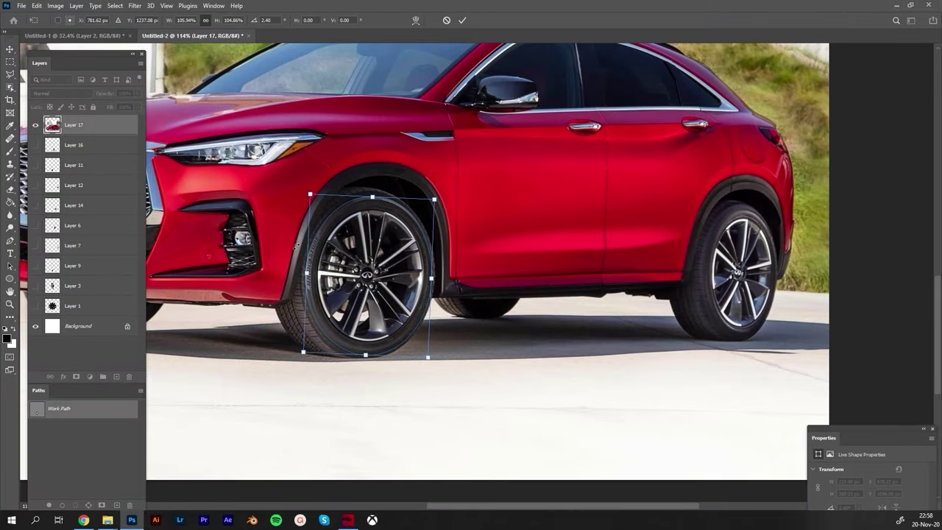
key("Return")
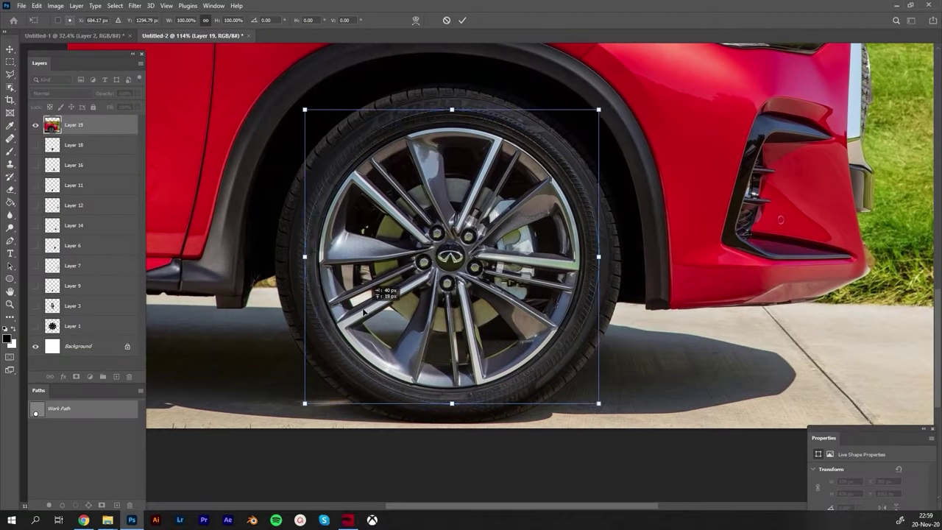
left_click_drag(305, 89, 316, 127)
key("Return")
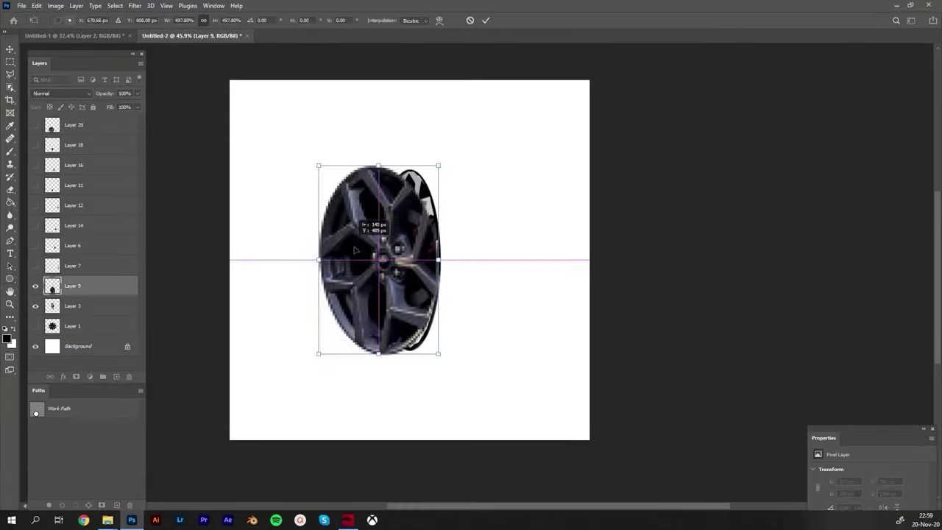
Position the enlarged five-spoke angled rim over the earlier angled rim and define its stylised version as a brush preset
left_click_drag(316, 164, 347, 157)
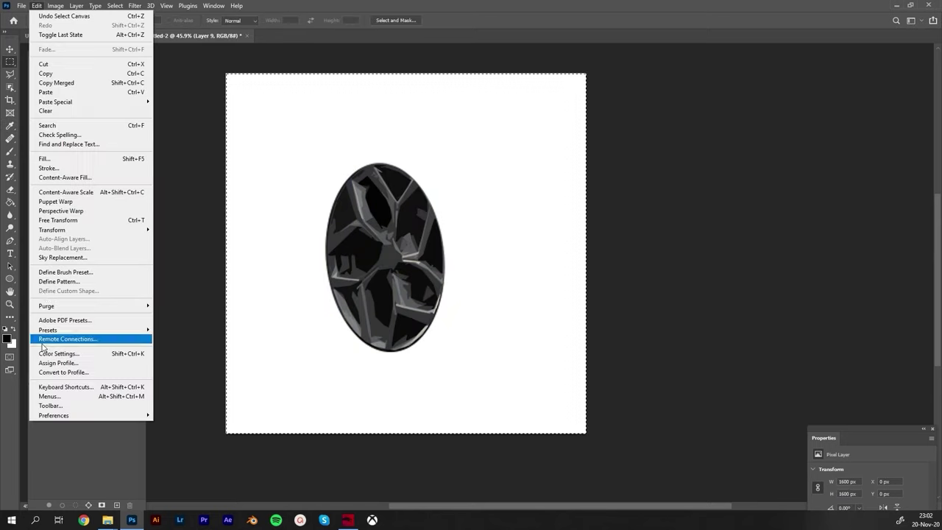
left_click(104, 254)
type("r")
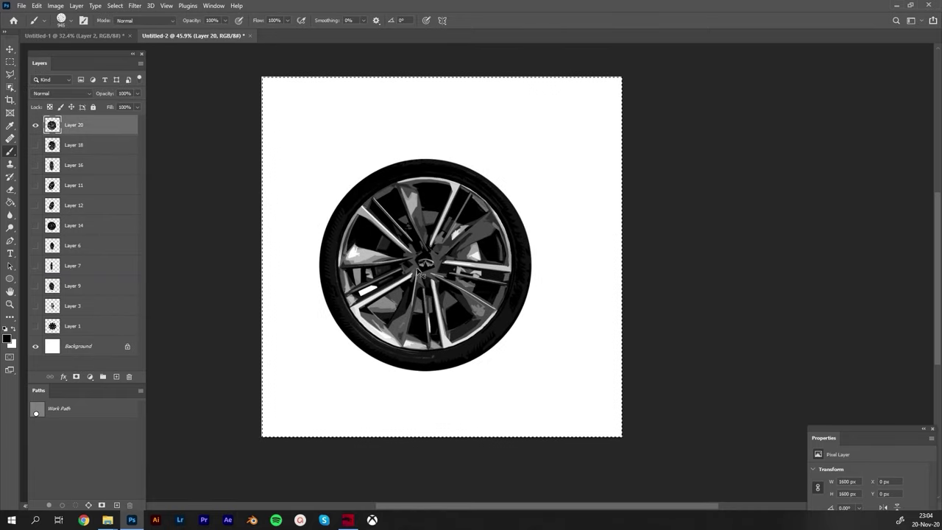
Clear the selection, hide the side-view wheel on Layer 20 and add a blank layer for testing the brushes
key("ctrl+d")
left_click(36, 125)
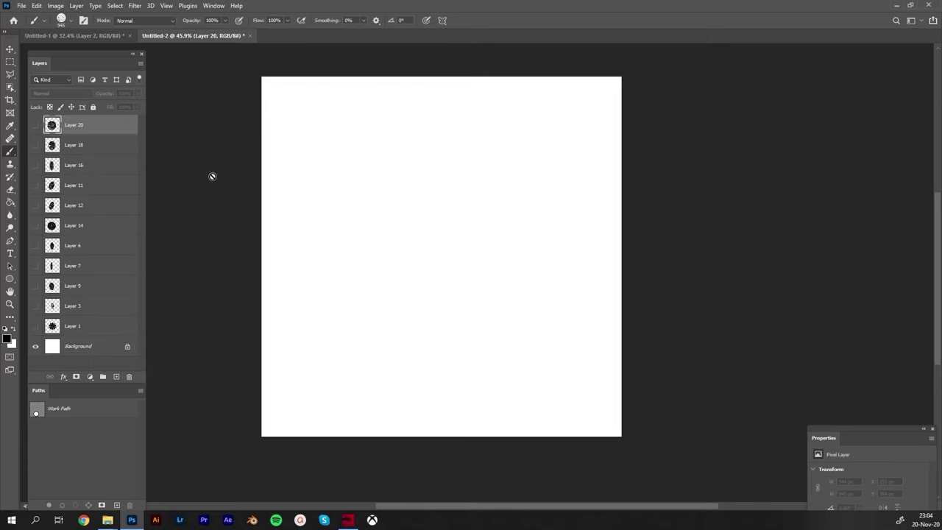
key("ctrl+shift+n")
key("Return")
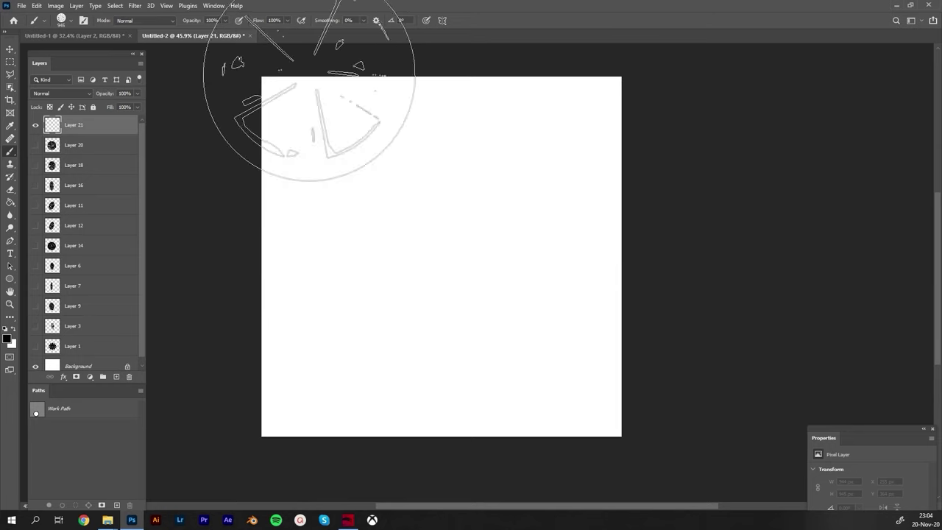
Stamp the rim01 brush at about 360 px in the upper-left corner of the canvas
right_click(345, 180)
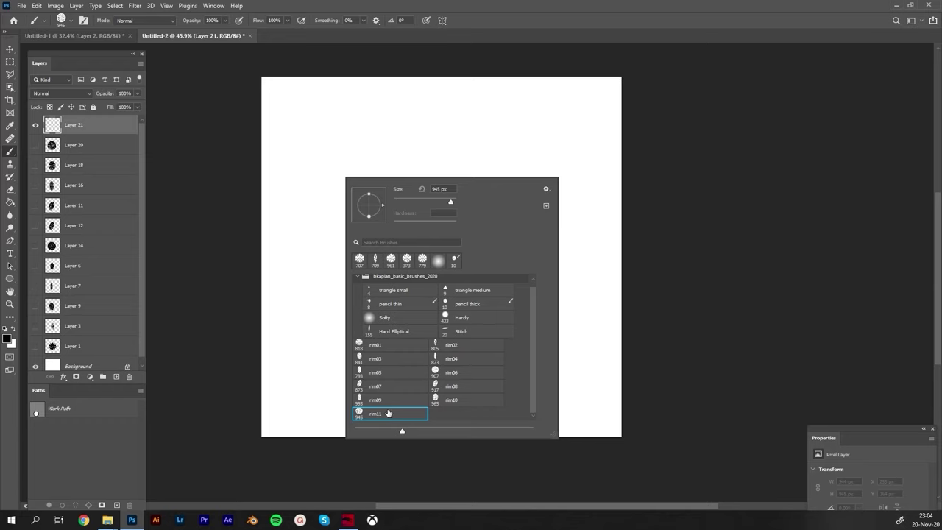
left_click(381, 348)
left_click_drag(295, 172, 243, 171)
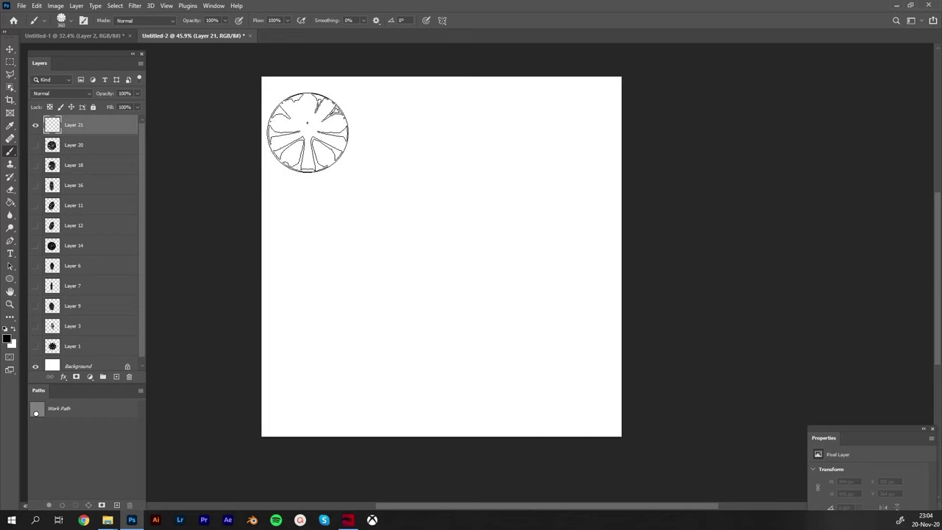
left_click(307, 132)
Stamp rim02 at about 425 px and rim03 at about 359 px in a row beside the first rim
right_click(345, 188)
left_click(443, 356)
left_click_drag(333, 137, 290, 136)
left_click(377, 132)
right_click(451, 305)
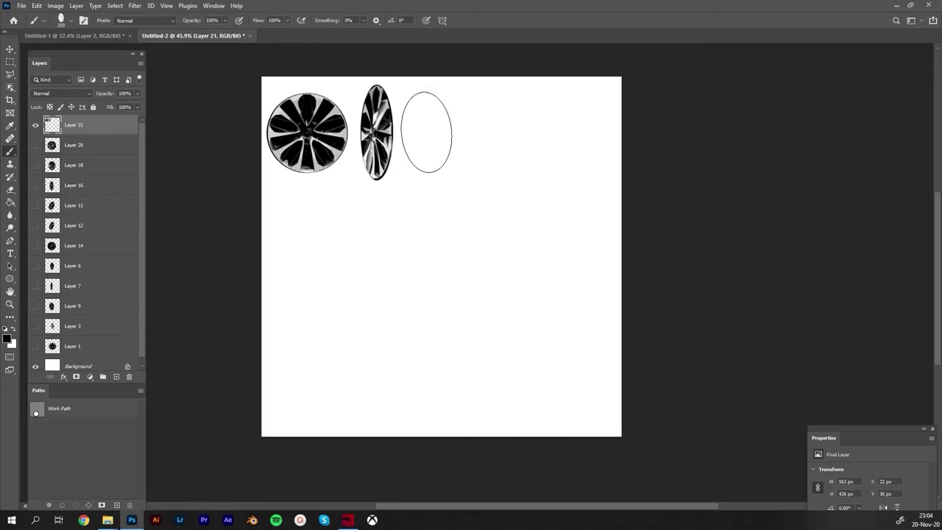
left_click(429, 134)
Continue the row with rim04 stamped at about 435 px and rim05 at about 397 px
right_click(384, 199)
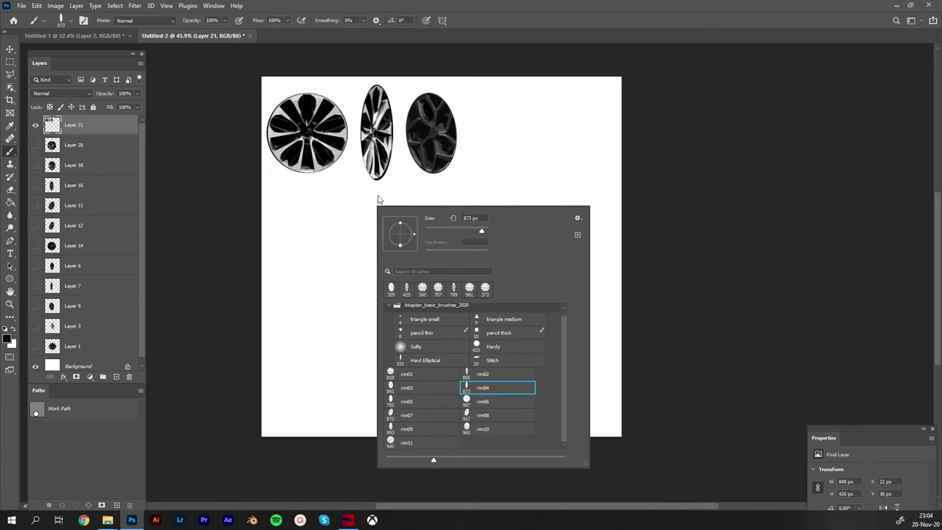
left_click_drag(437, 153, 383, 154)
left_click(486, 136)
right_click(425, 214)
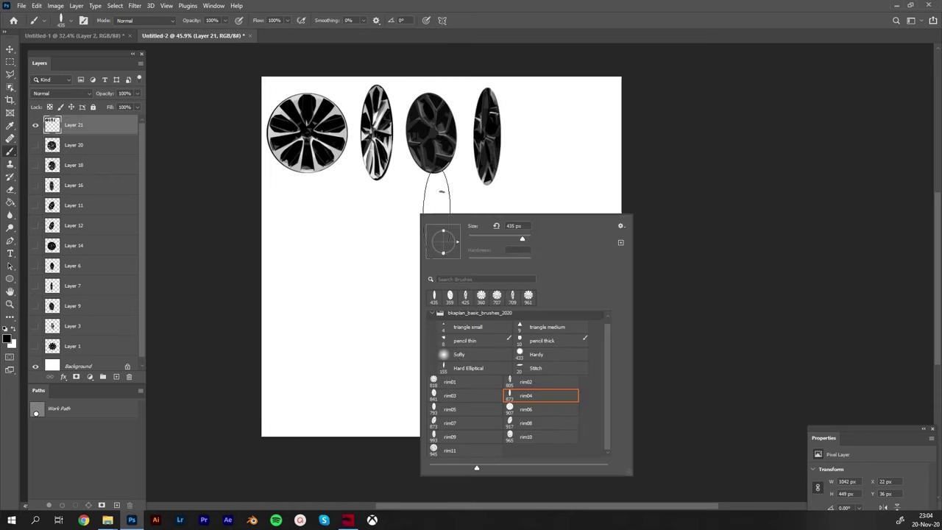
left_click(456, 416)
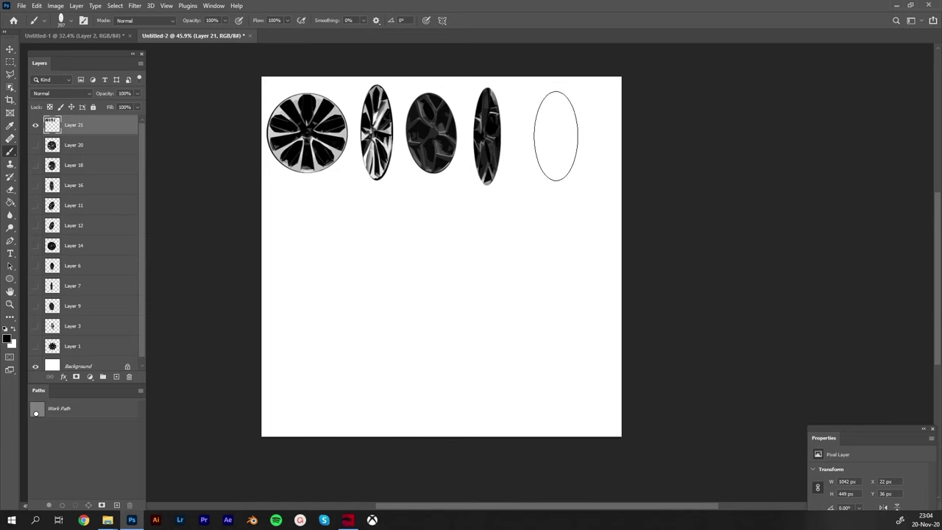
left_click(546, 133)
Start a second row by stamping the rim06 brush at about 406 px below the first rim
right_click(388, 232)
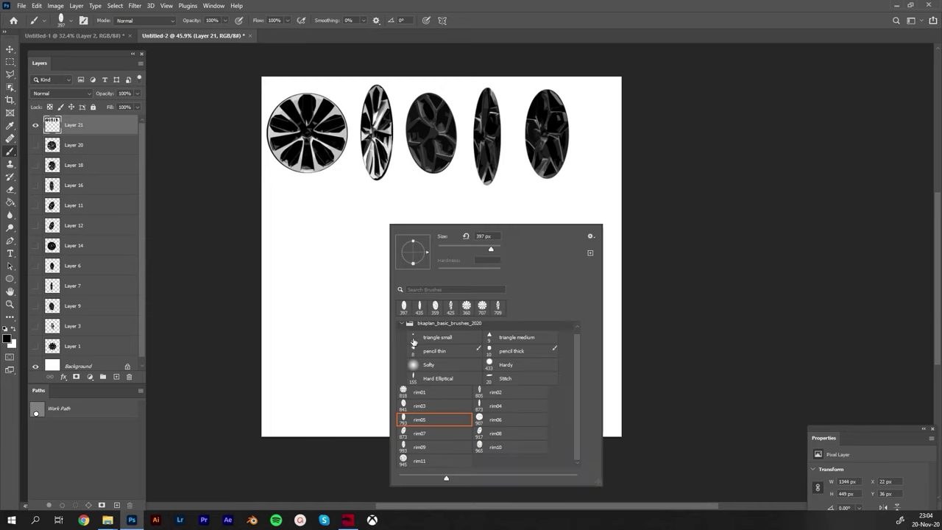
left_click(489, 424)
mouse_move(324, 223)
left_mouse_down()
mouse_move(259, 233)
mouse_move(295, 239)
left_mouse_up()
right_click(316, 243, "alt")
left_click(312, 246)
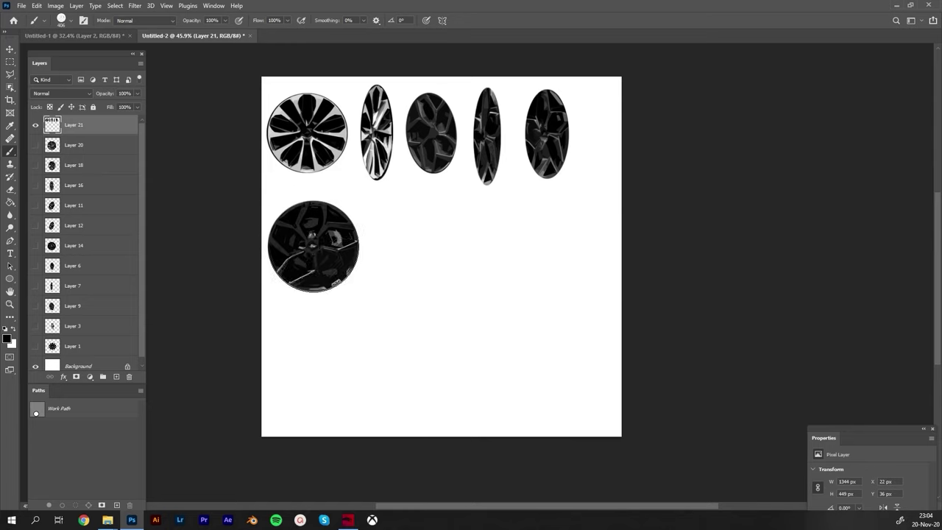
Continue the second row by stamping rim07 at about 478 px and rim08 at about 455 px
right_click(350, 253)
left_click(403, 457)
right_click(324, 261, "alt")
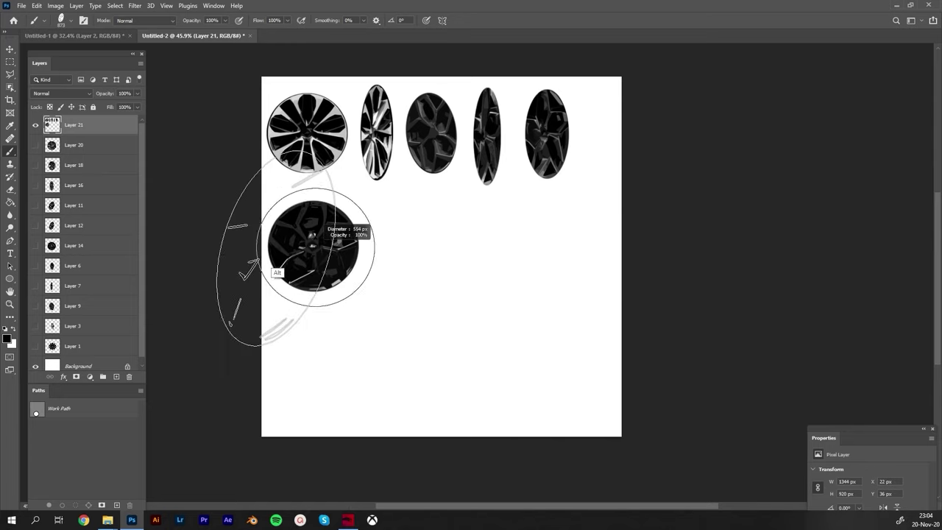
left_click(399, 246)
right_click(351, 250)
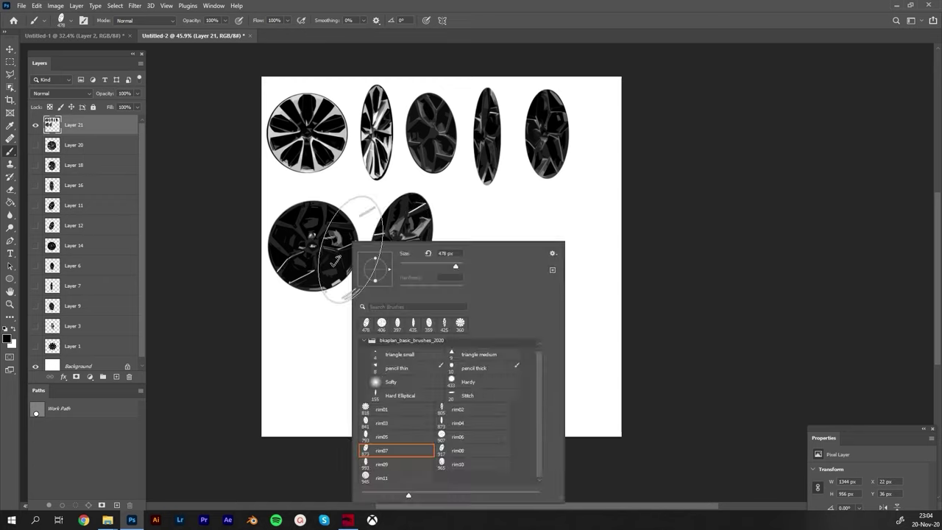
left_click(446, 451)
right_click(294, 252, "alt")
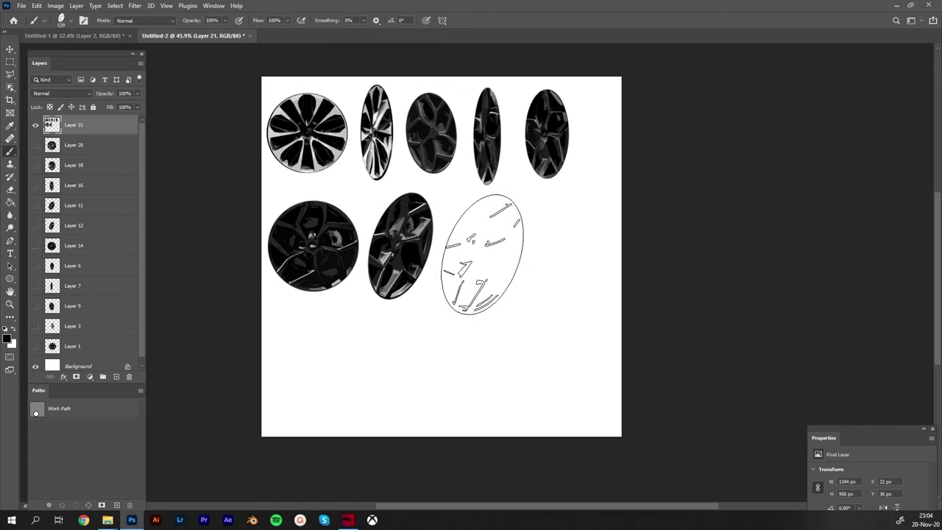
right_click(479, 246, "alt")
left_click(479, 249)
Finish the second row by stamping the rim09 brush at about 472 px
right_click(404, 258)
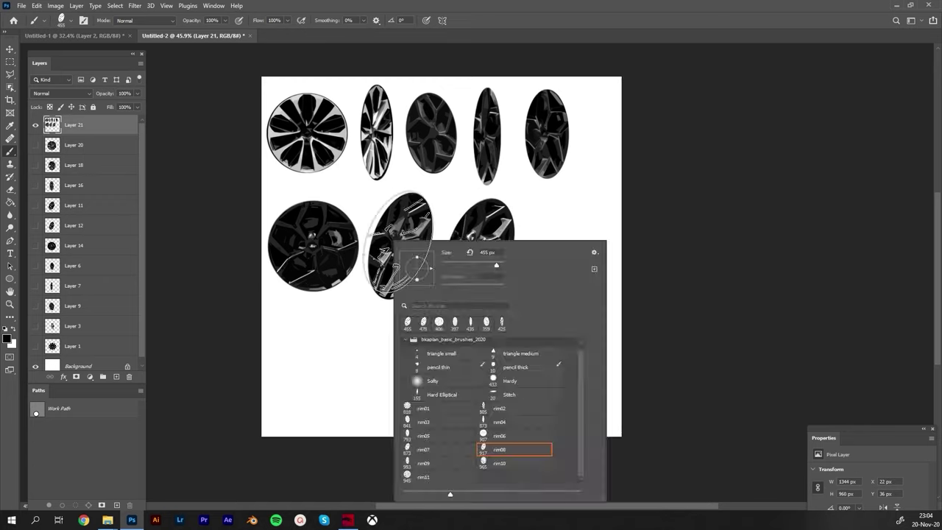
left_click(424, 463)
right_click(324, 247, "alt")
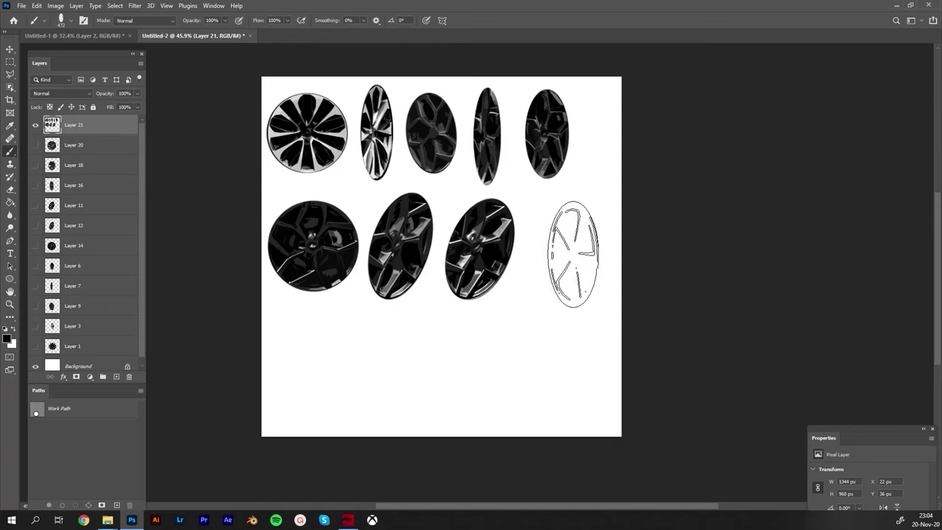
left_click(560, 248)
Stamp rim10 and rim11 side by side in a third row, each at about 433 px
right_click(446, 250)
left_click(537, 472)
right_click(344, 298, "alt")
right_click(328, 364, "alt")
left_click(321, 362)
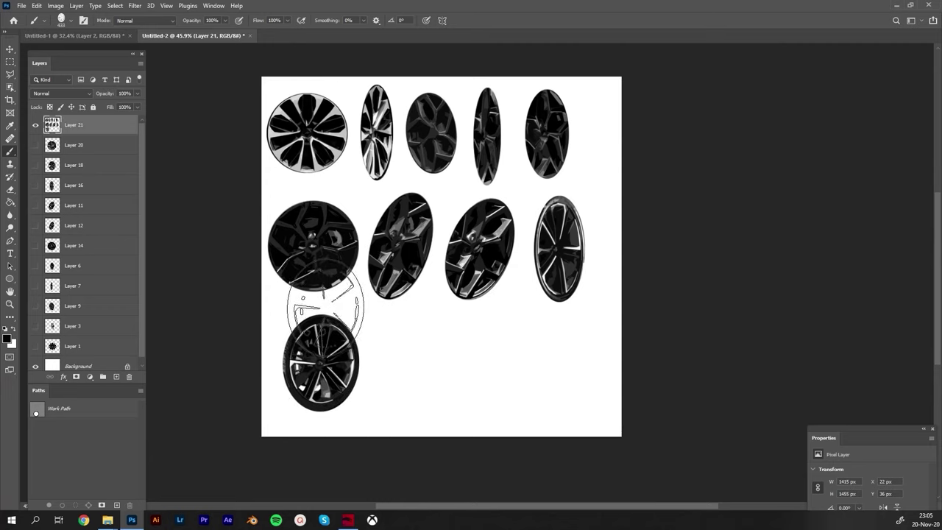
right_click(326, 306)
left_click(366, 484)
right_click(272, 326, "alt")
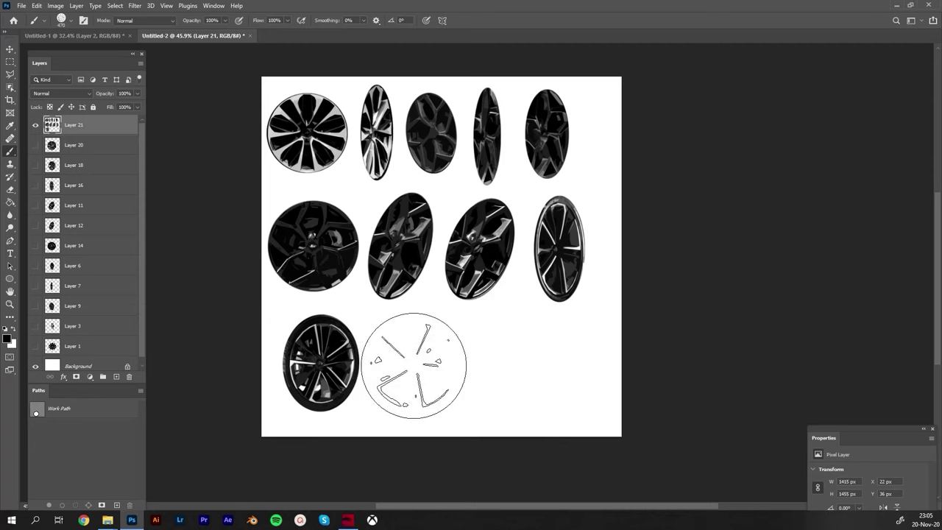
left_click(418, 363)
Inspect the stamped rims on the test canvas up close
key("z")
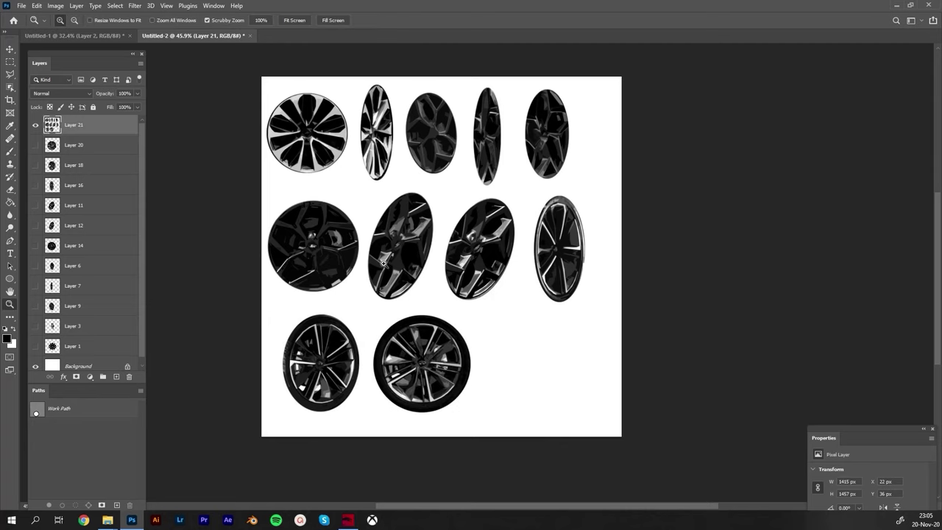
mouse_move(383, 269)
left_mouse_down()
mouse_move(328, 254)
mouse_move(386, 264)
left_mouse_up()
key("b")
key("z")
mouse_move(462, 225)
left_mouse_down()
mouse_move(419, 225)
mouse_move(453, 236)
left_mouse_up()
key("b")
key("z")
left_click_drag(396, 234, 414, 225)
key("b")
mouse_move(469, 188)
left_mouse_down()
mouse_move(393, 200)
mouse_move(407, 193)
left_mouse_up()
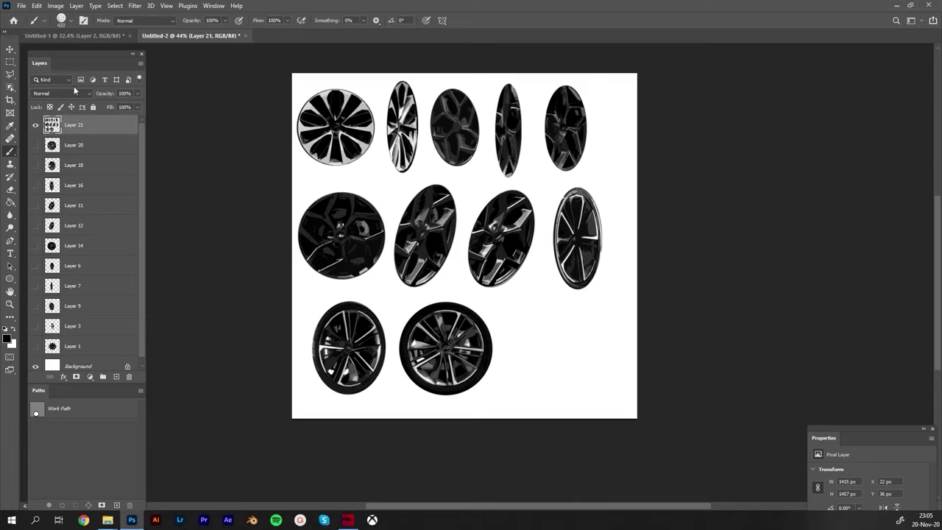
Hide the layer with the stamped rims and add a new empty layer
left_click(35, 126)
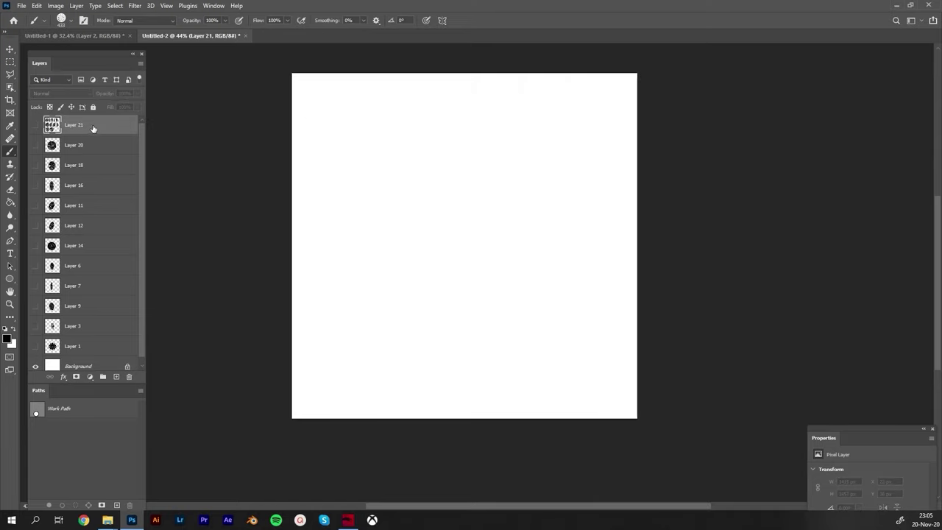
key("ctrl+shift+alt+n")
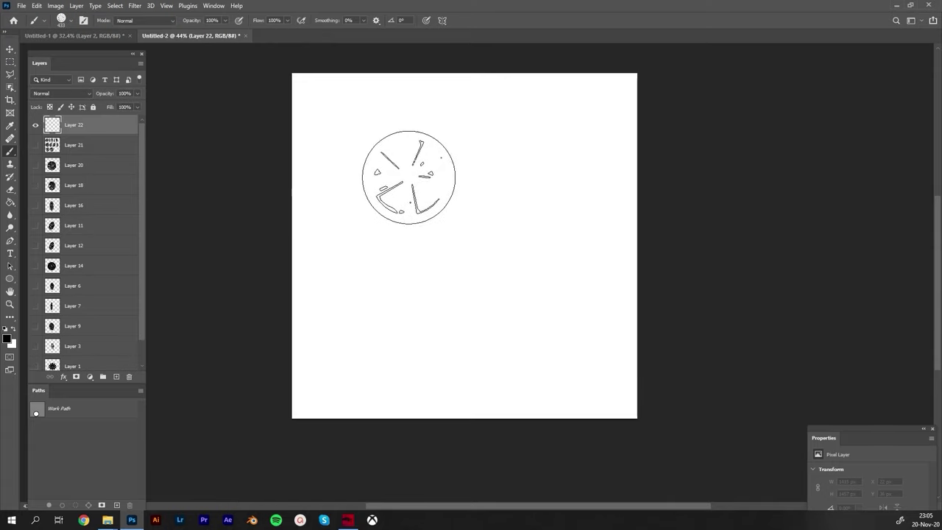
Select the brushes rim01 to rim11 and export them as an ABR file named "rim brushes" in the sketches folder
right_click(403, 205)
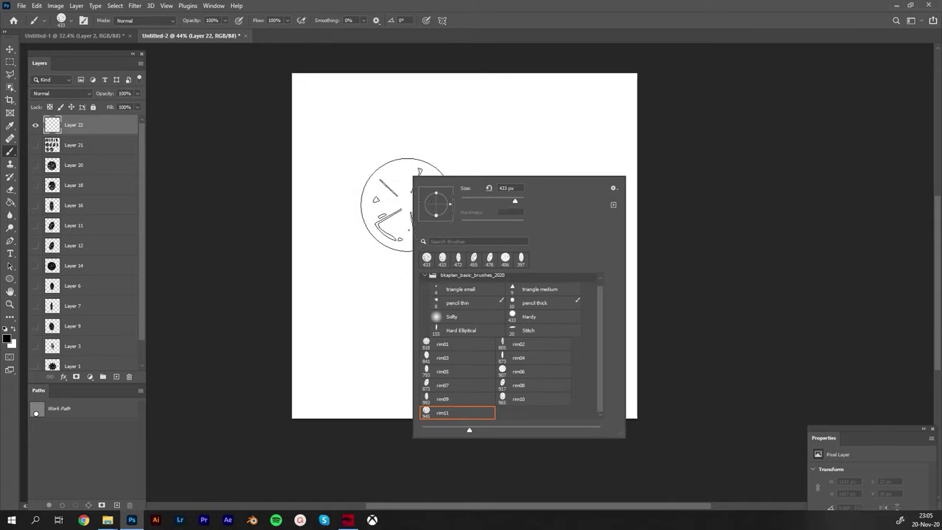
left_click(444, 414, "shift")
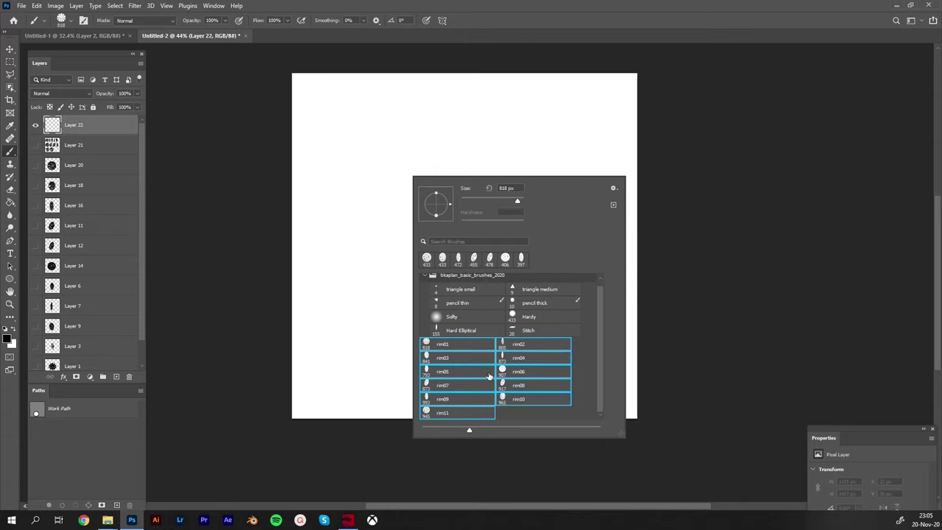
left_click(614, 189)
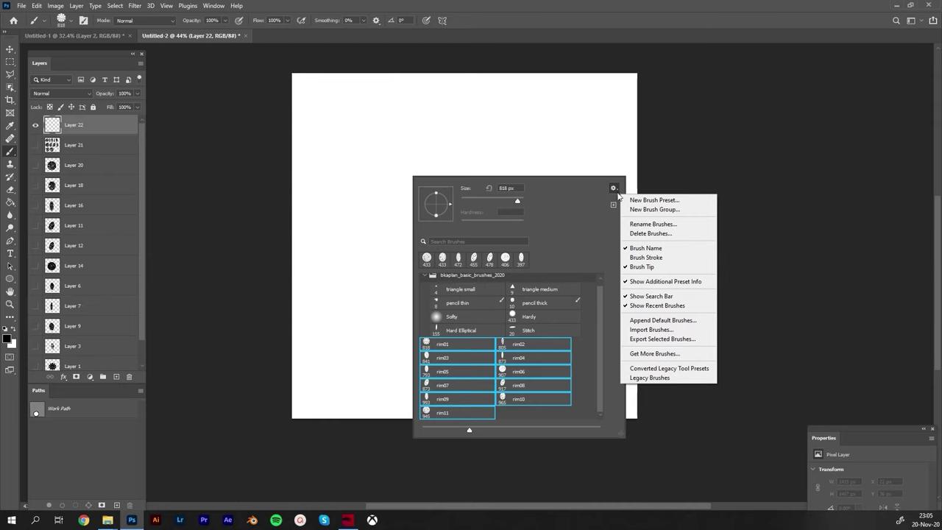
left_click(646, 340)
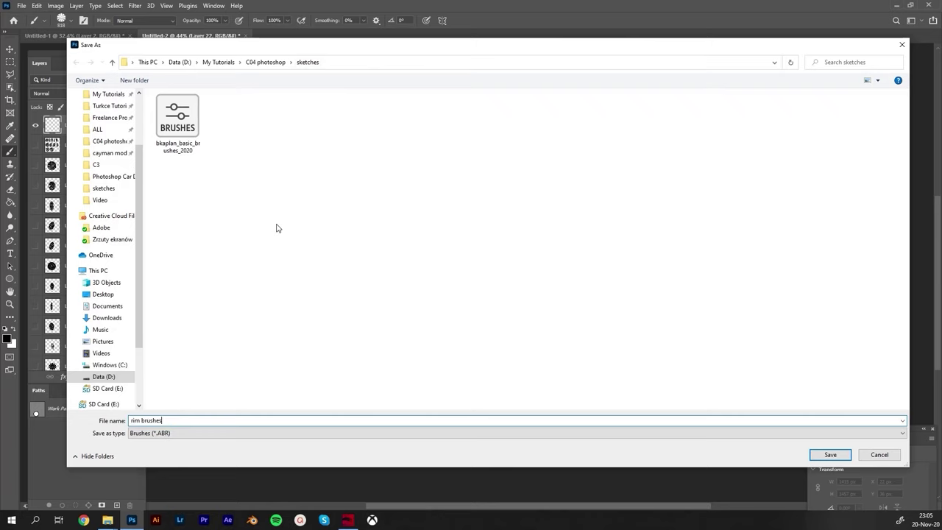
key("Return")
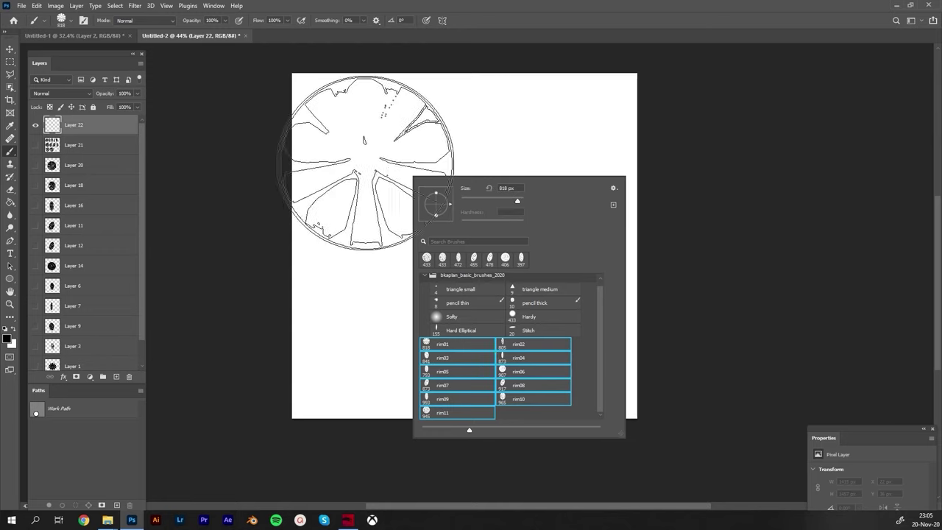
Close the Untitled-2 document without saving and delete the Audi rim layer from Untitled-1
left_click_drag(343, 166, 309, 151)
left_click(244, 35)
left_click(466, 193)
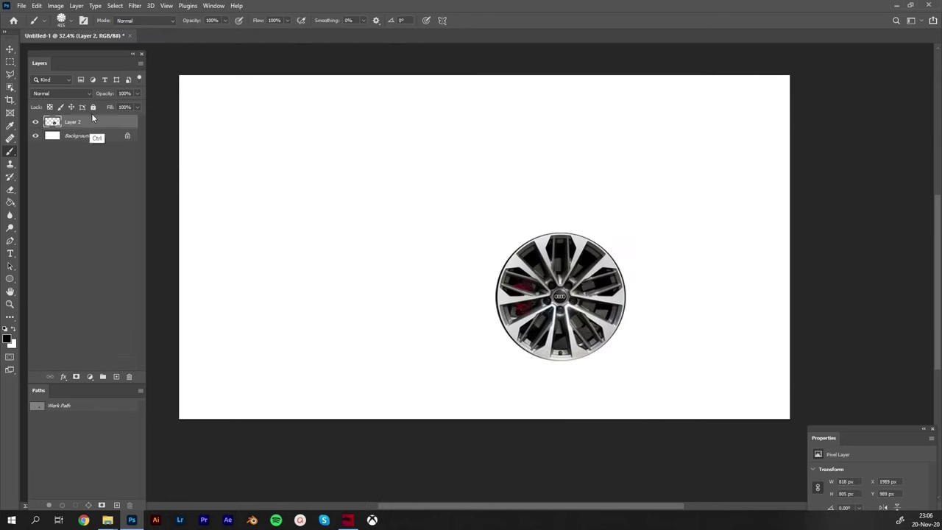
key("Delete")
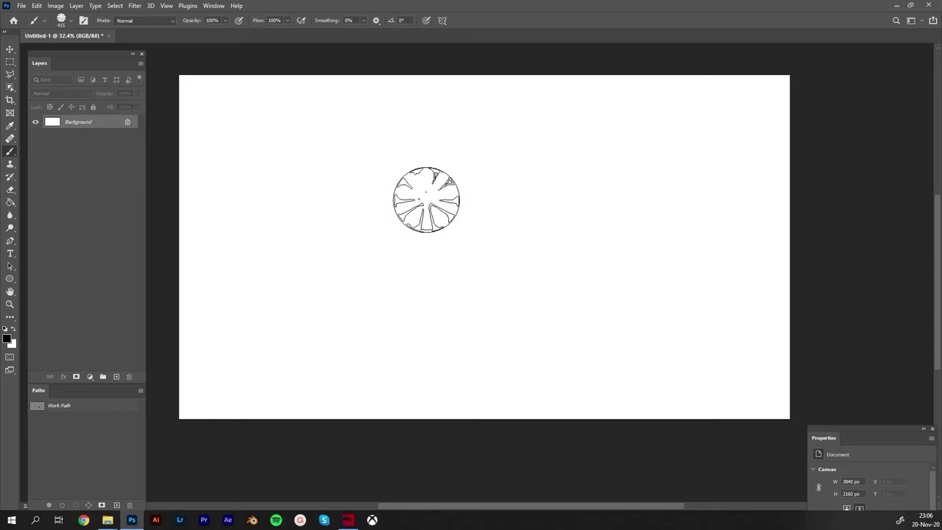
Delete the brush presets rim01 to rim11 from the bkaplan_basic_brushes_2020 group
right_click(442, 250)
left_click(480, 388, "shift")
right_click(478, 388)
left_click(498, 398)
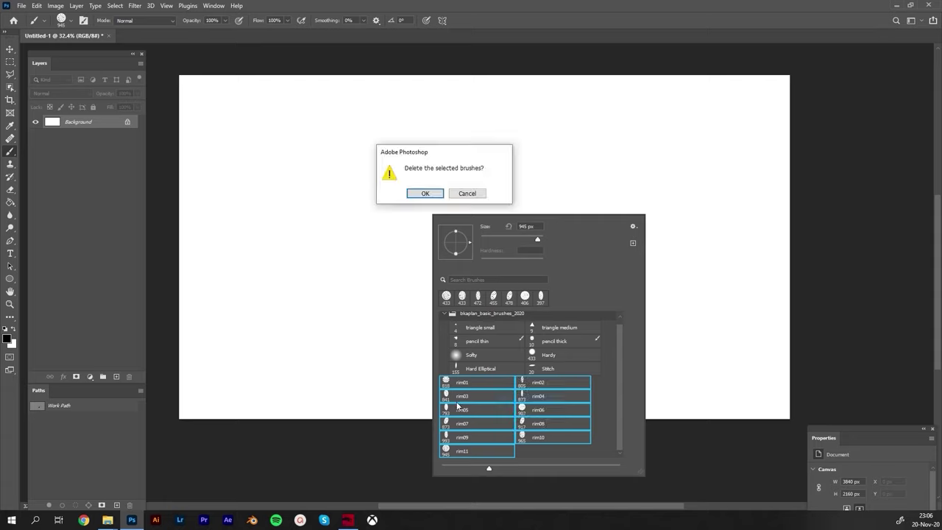
left_click(431, 195)
Collapse and re-expand the bkaplan_basic_brushes_2020 group and select the triangle small brush
left_click(445, 314)
left_click(399, 157)
right_click(488, 296)
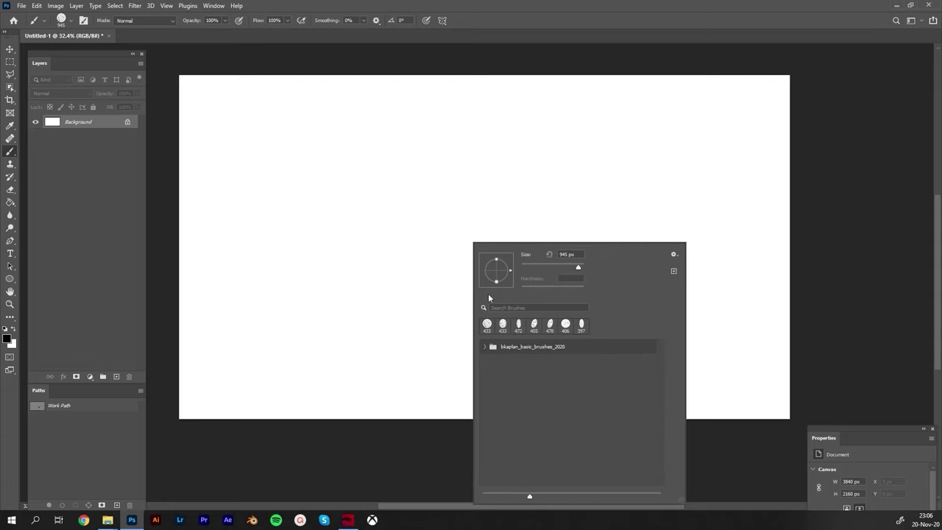
left_click(485, 346)
left_click(519, 362)
left_click_drag(388, 188, 368, 190)
right_click(368, 153)
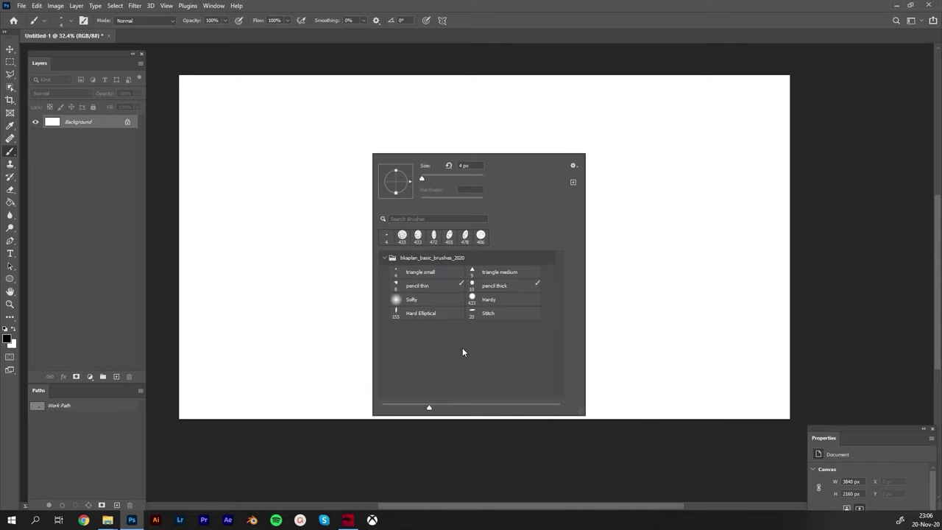
left_click(371, 119)
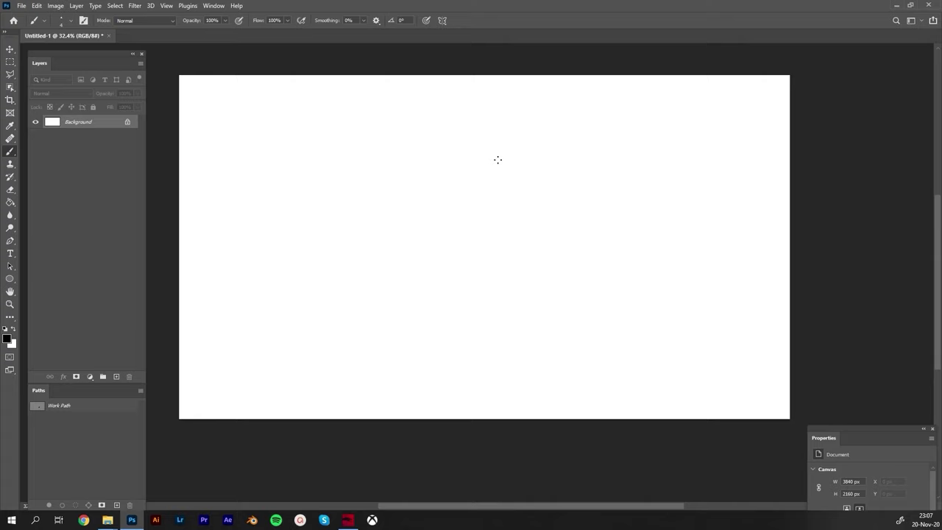
key("v")
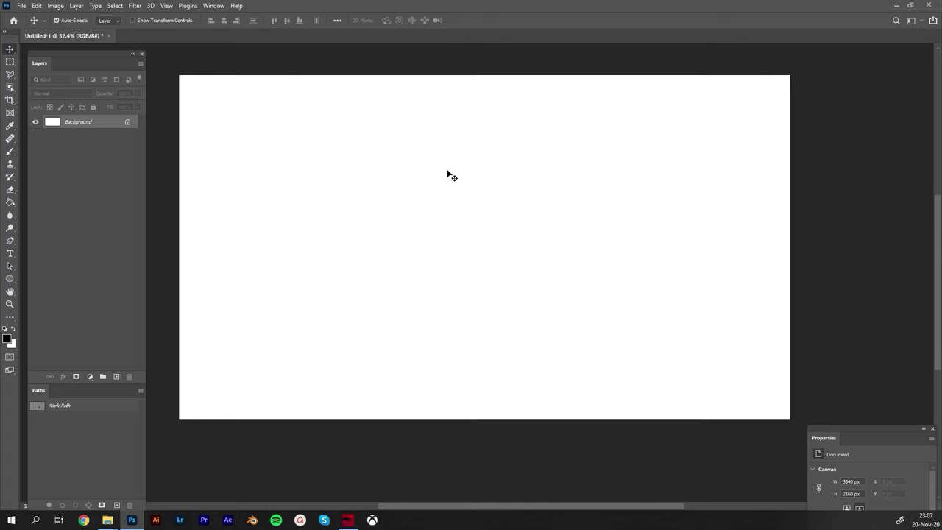
key("b")
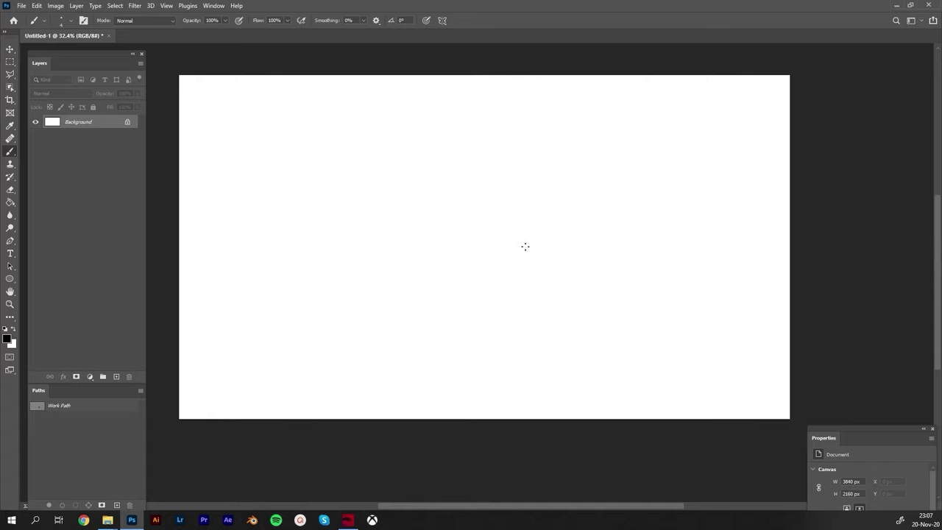
Import the "rim brushes" ABR file from the sketches folder into the brush presets
right_click(450, 146)
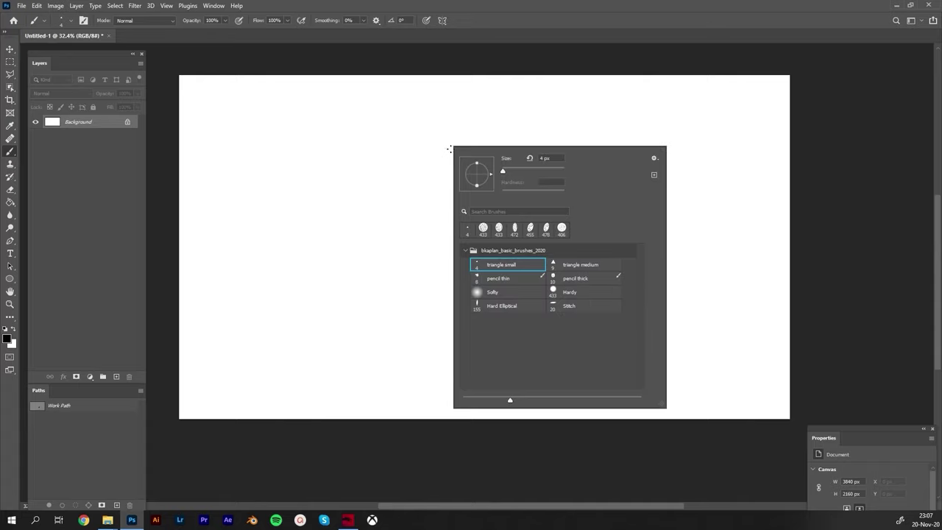
left_click(654, 159)
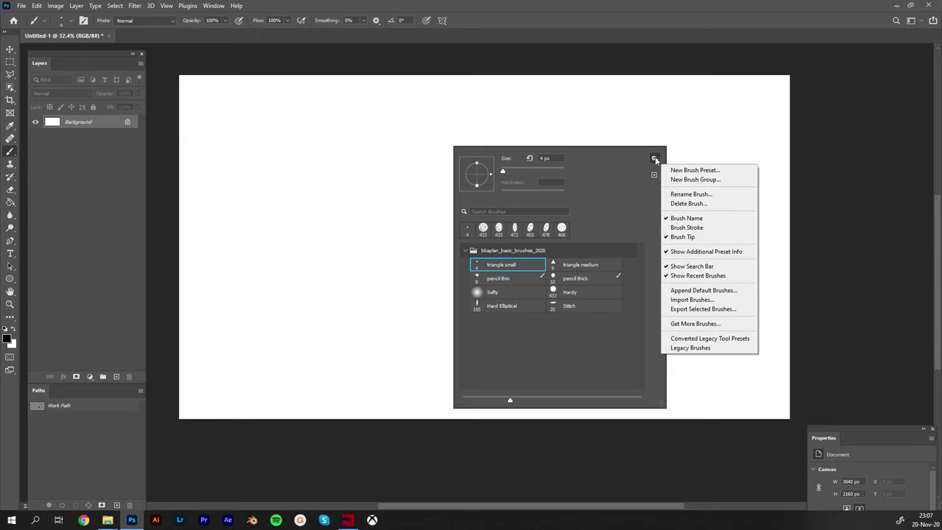
left_click(678, 300)
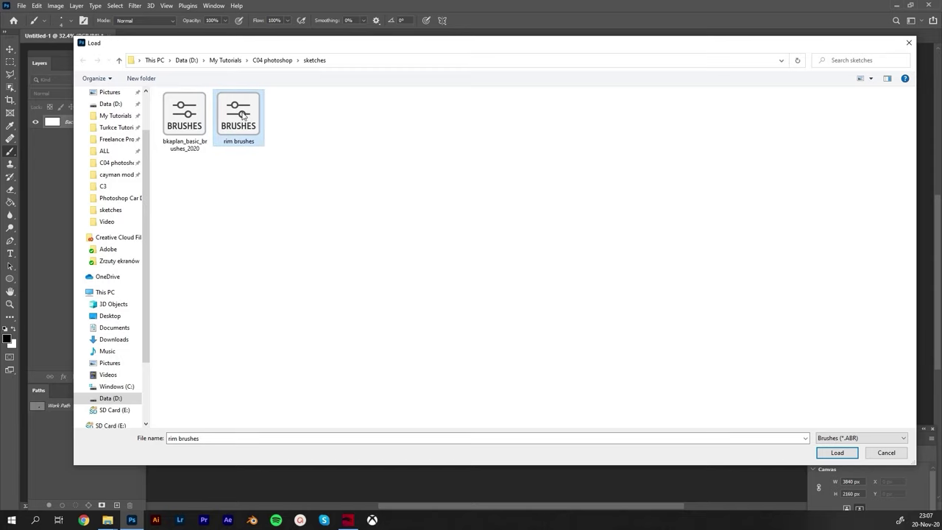
left_click(831, 453)
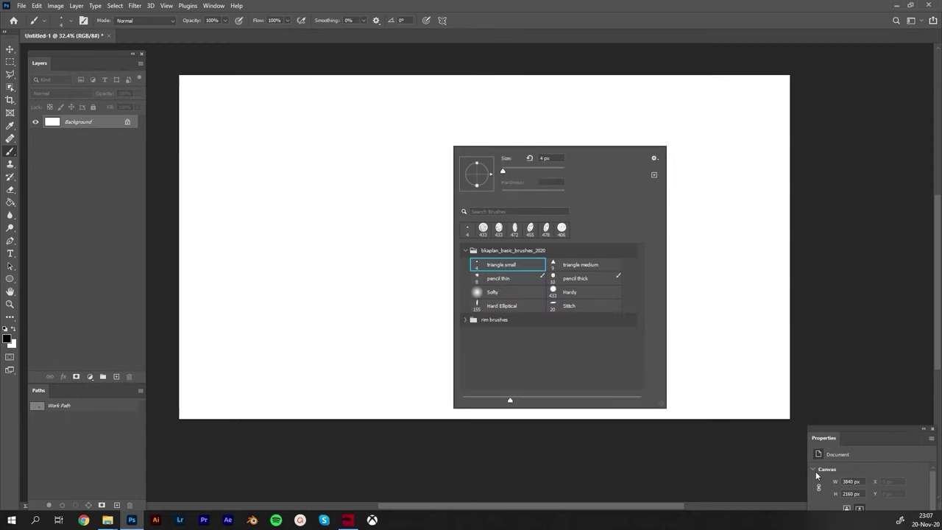
Expand the imported rim brushes group and select the rim01 brush
left_click(483, 320)
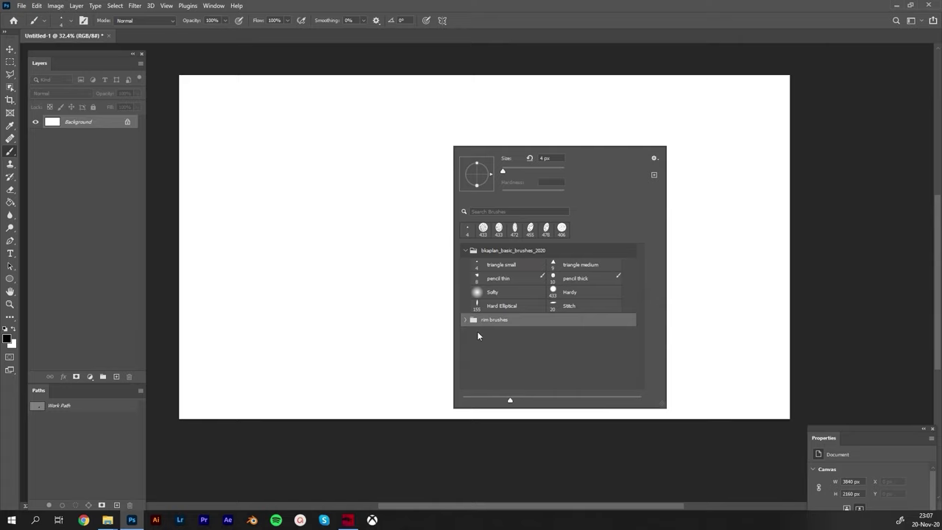
left_click(465, 321)
scroll(499, 343, "down", 1)
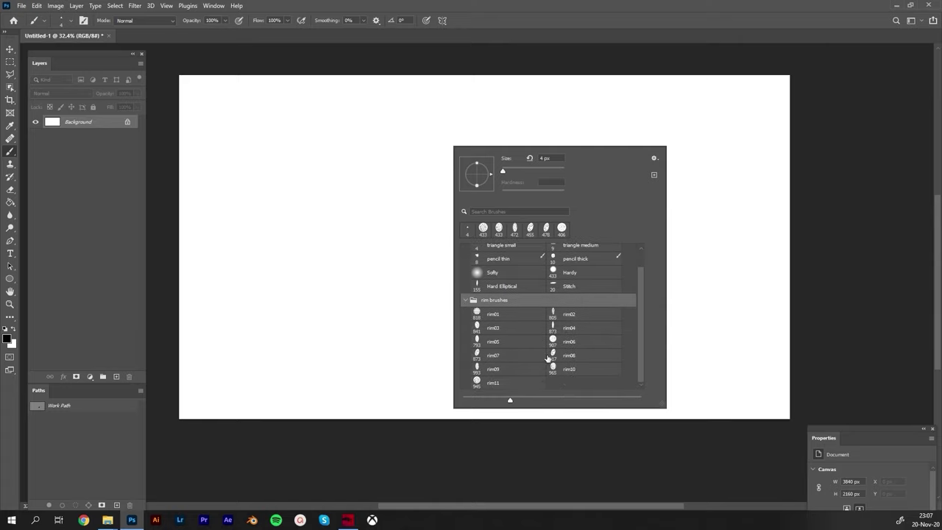
left_click(488, 320)
Try a test stamp with rim01, reduce the brush size in several increments and undo the stamp
left_click(297, 163)
key("bracketleft")
key("bracketleft")
key("bracketleft")
key("bracketleft")
key("bracketleft")
key("ctrl+z")
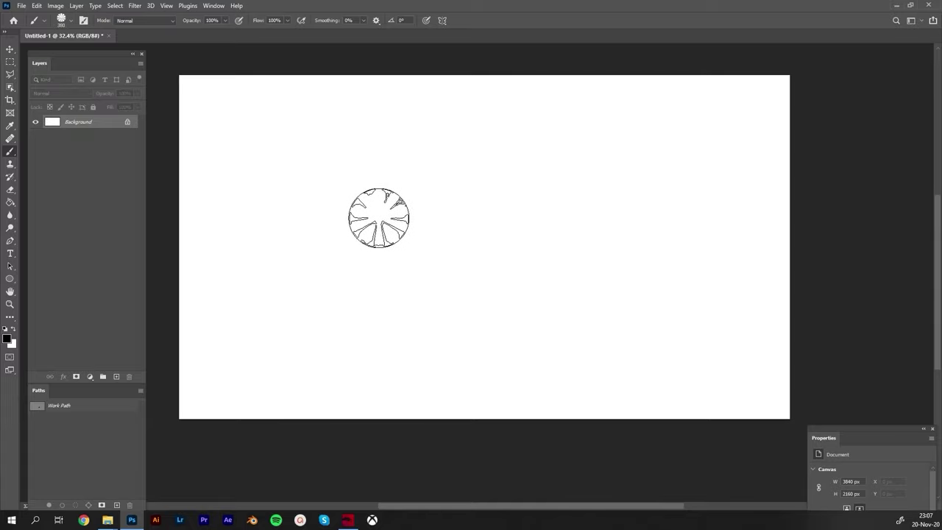